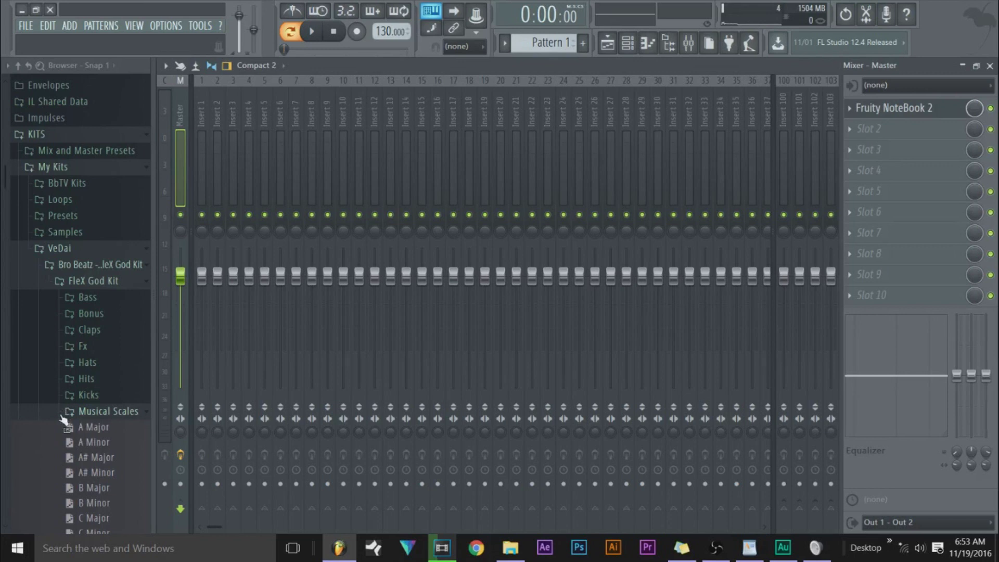
# - Show the channel rack, select the Omnisphere_2 channel and audition its sound with G5, A5, F5 and B5
pyautogui.click(629, 44)
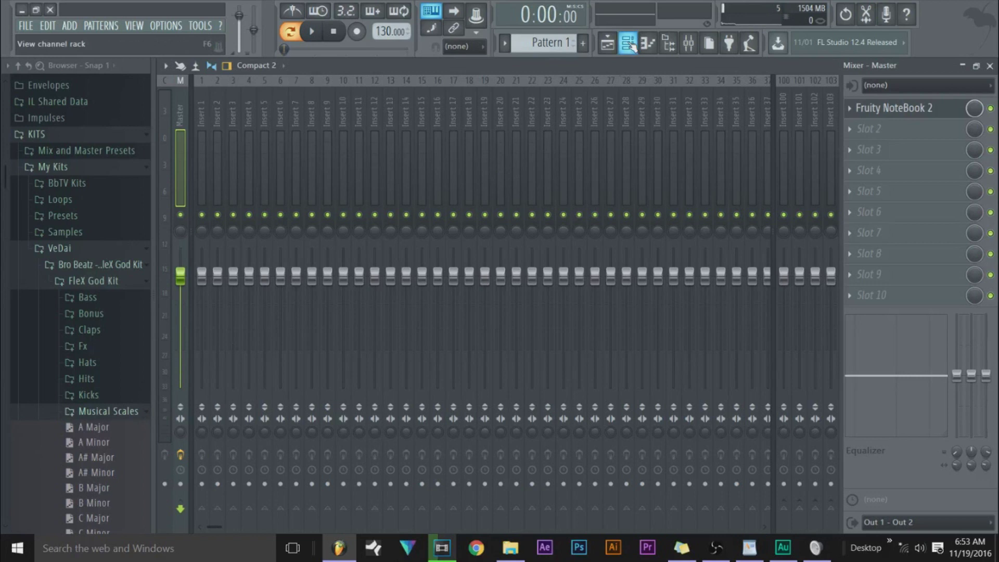
pyautogui.click(629, 43)
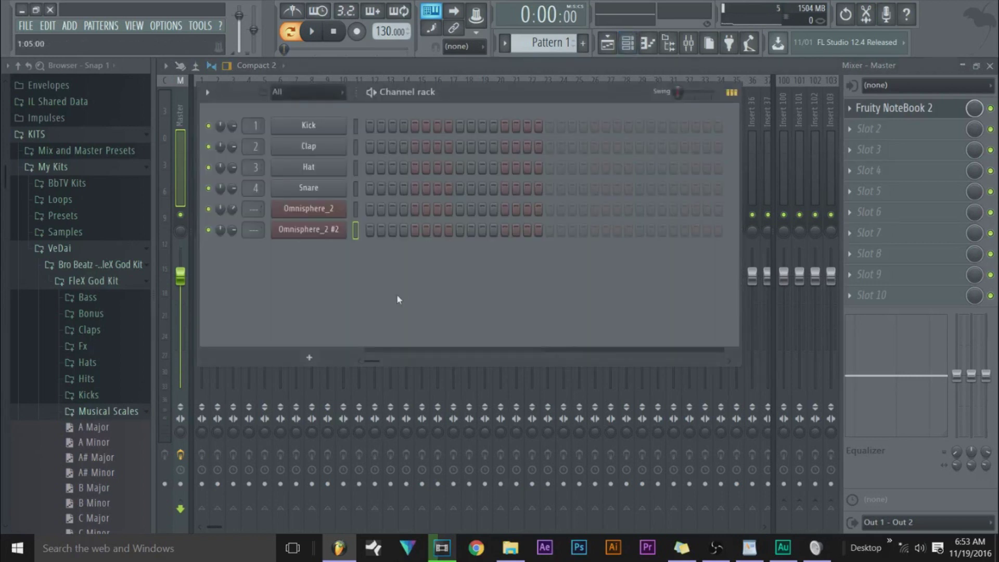
pyautogui.click(355, 210)
pyautogui.press('b')
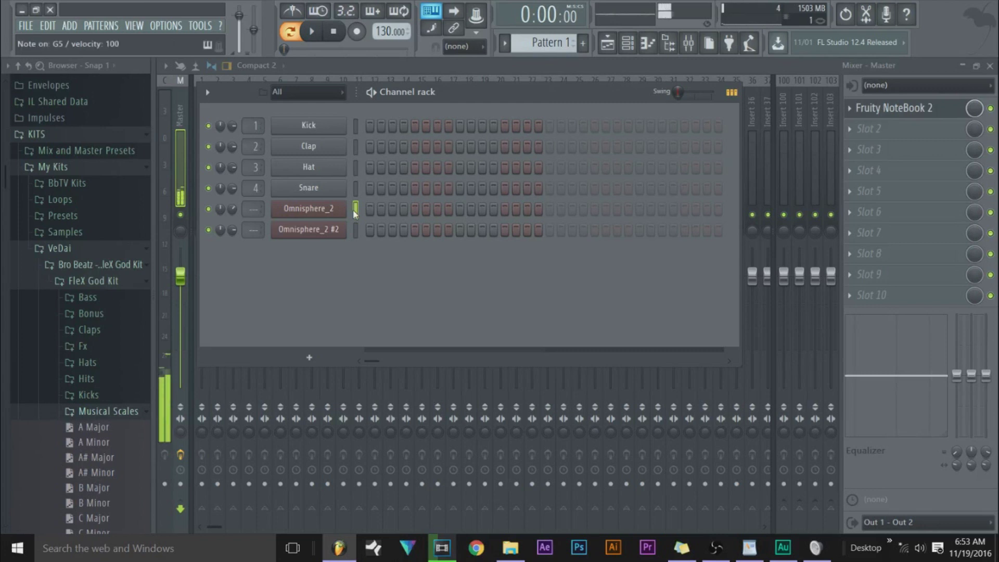
pyautogui.press('n')
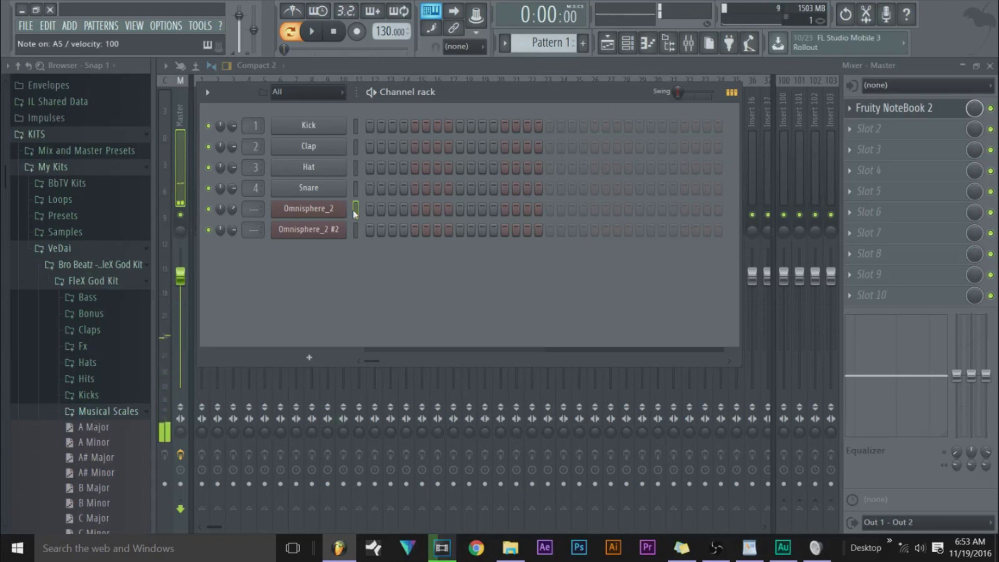
pyautogui.press('v')
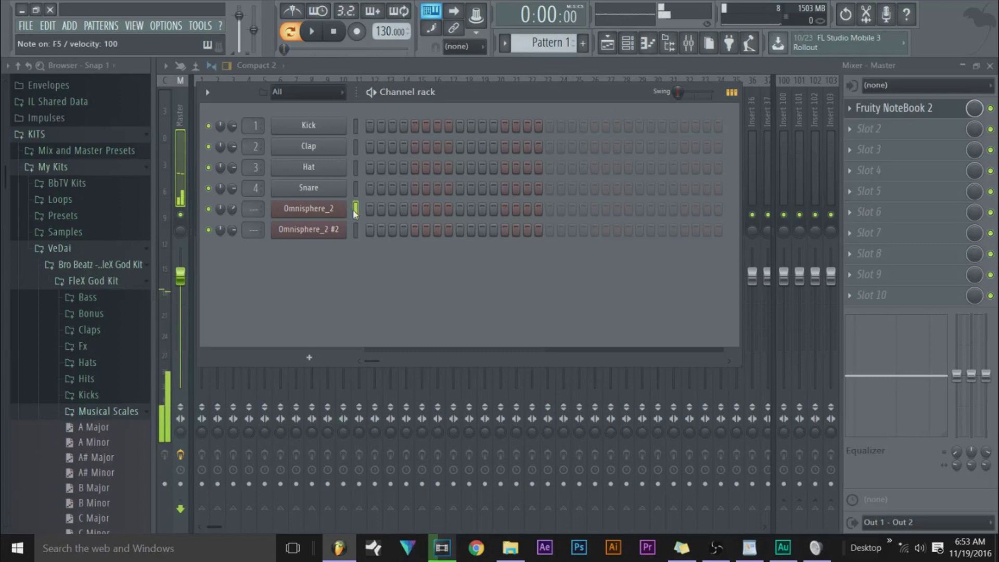
pyautogui.press('m')
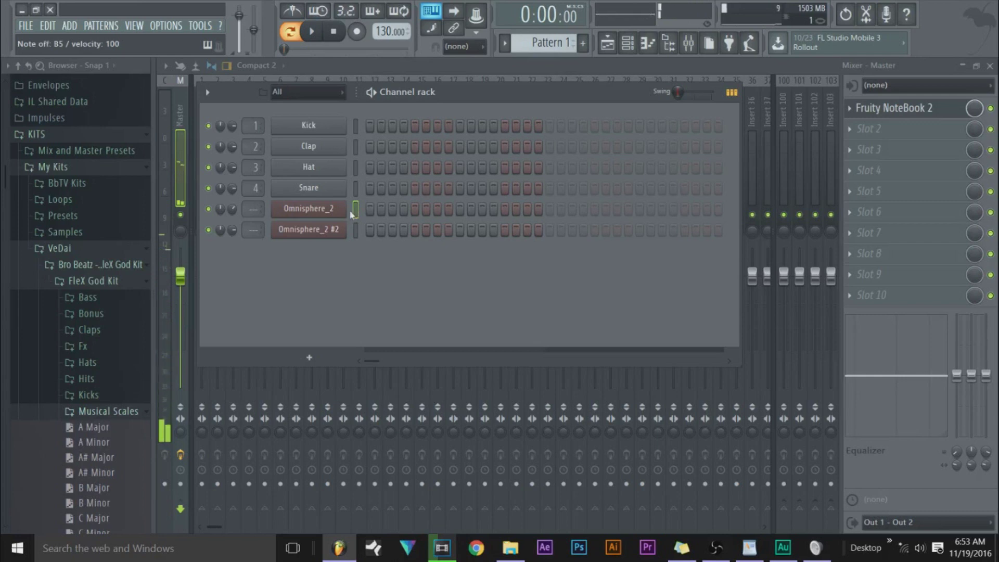
pyautogui.press('F7')
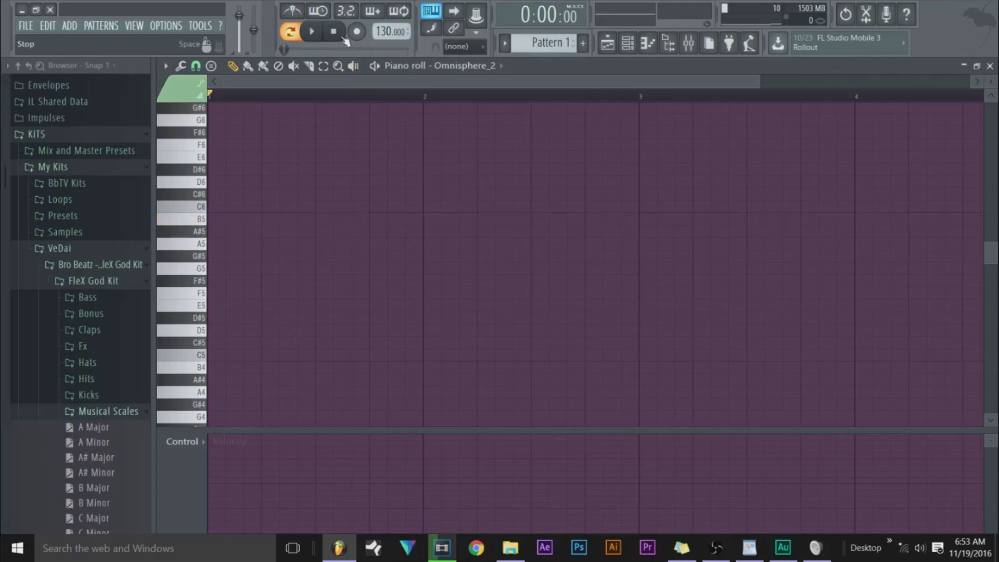
pyautogui.press('F6')
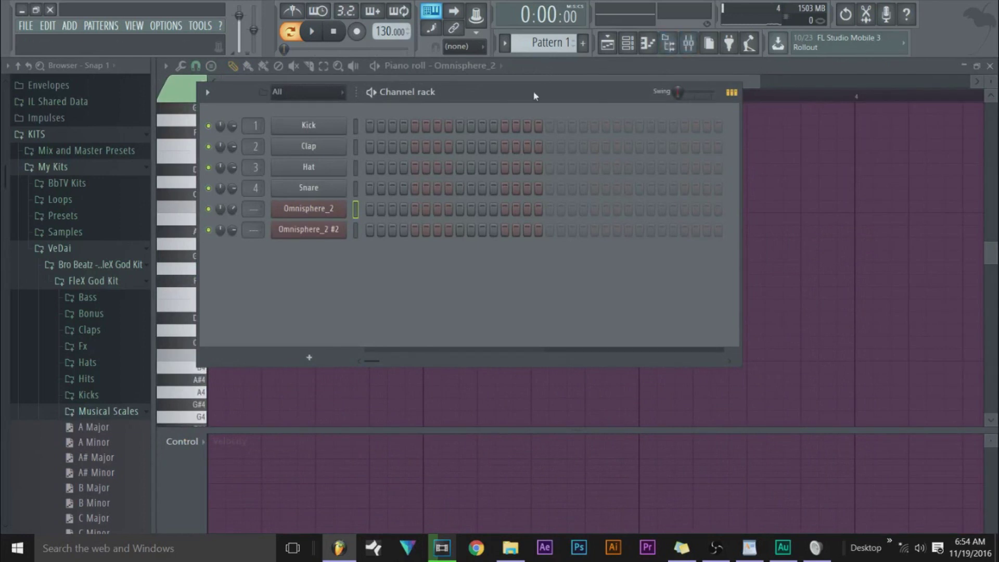
pyautogui.moveTo(537, 94)
pyautogui.mouseDown()
pyautogui.moveTo(583, 148)
pyautogui.moveTo(546, 99)
pyautogui.mouseUp()
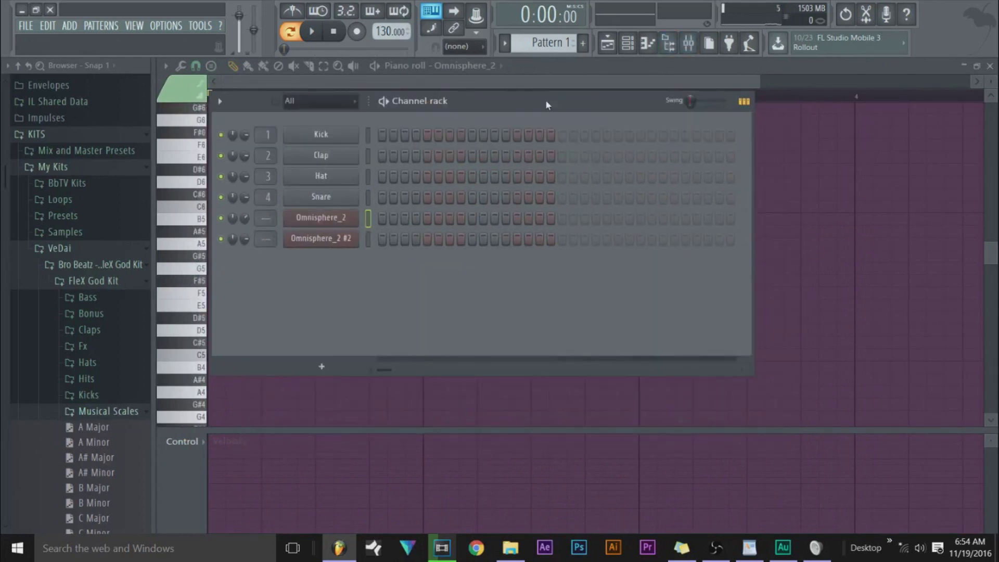
pyautogui.click(629, 45)
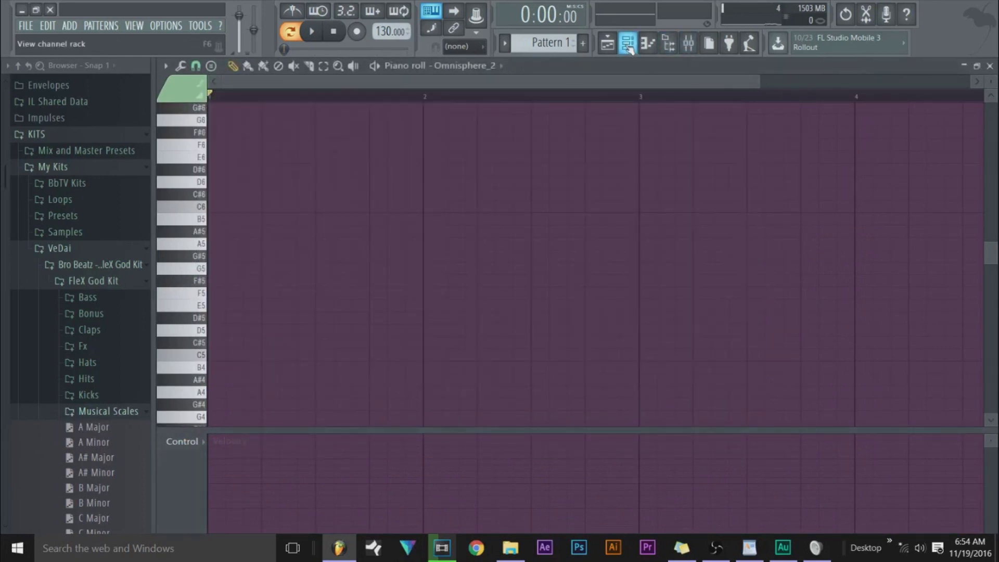
pyautogui.click(628, 45)
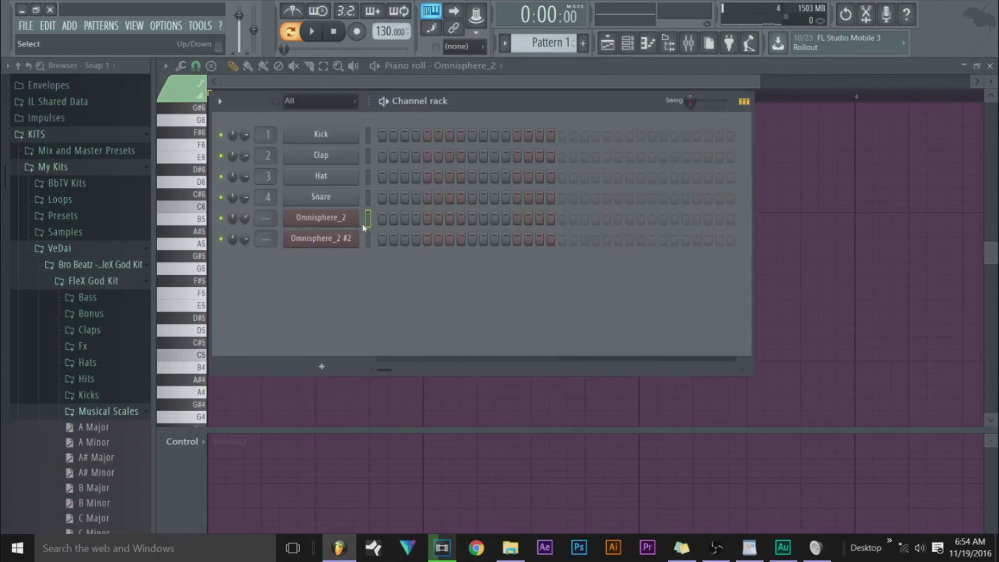
pyautogui.moveTo(426, 96); pyautogui.dragTo(426, 97)
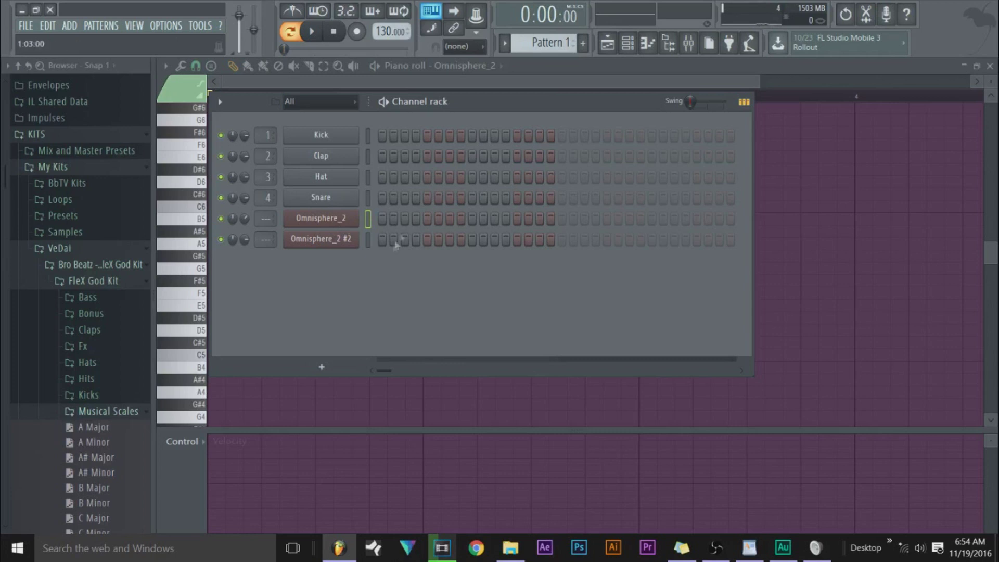
# - Select the Omnisphere_2 #2 channel and open its piano roll
pyautogui.press('Down')
pyautogui.moveTo(380, 286); pyautogui.dragTo(421, 299)
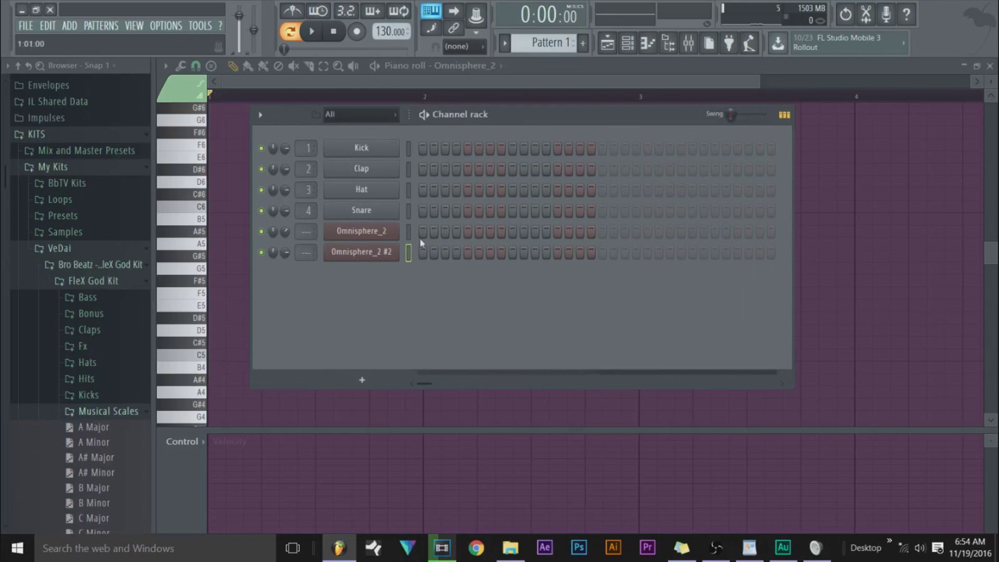
pyautogui.rightClick(343, 250)
pyautogui.click(359, 256)
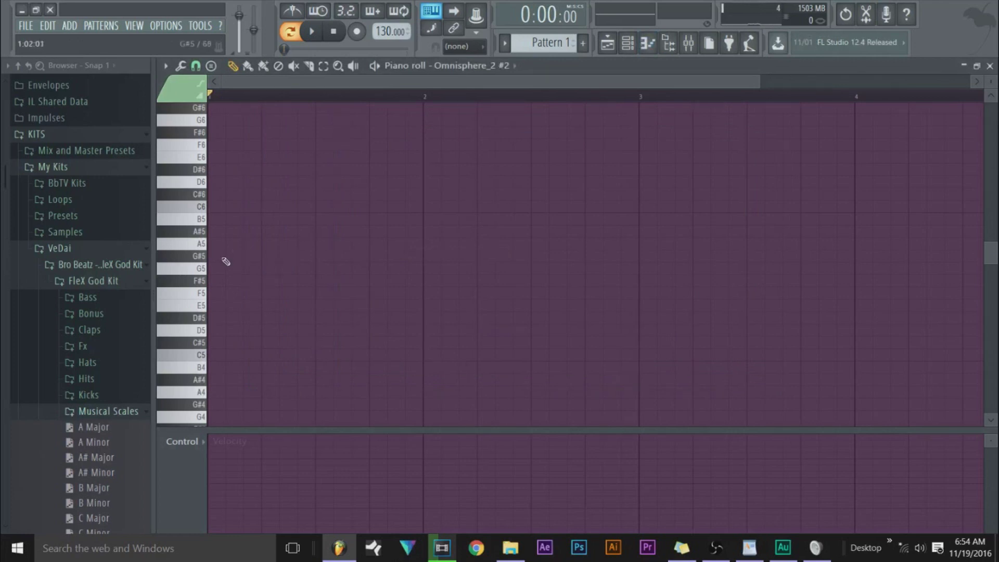
pyautogui.moveTo(754, 80); pyautogui.dragTo(952, 80)
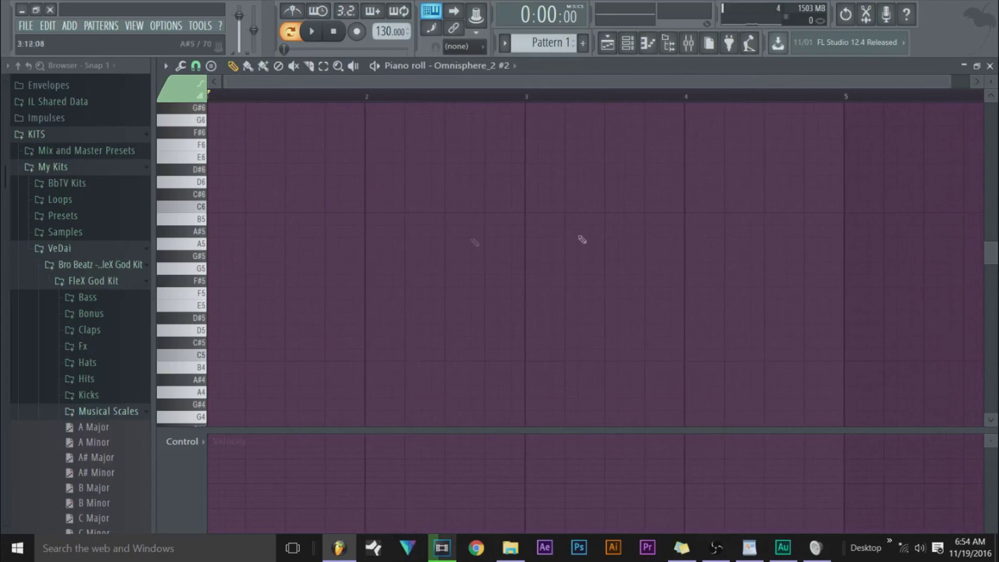
# - Draw one 0:12:16-long note at the start of each of bars 1 to 4: D5, D#5, F5 and D#5
pyautogui.click(368, 318)
pyautogui.moveTo(368, 318); pyautogui.dragTo(334, 318)
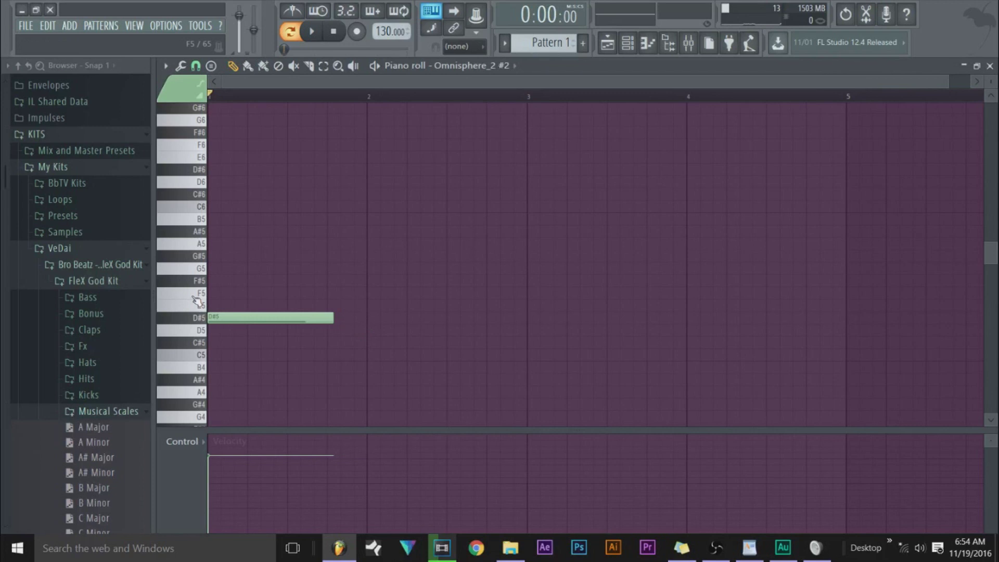
pyautogui.rightClick(239, 317)
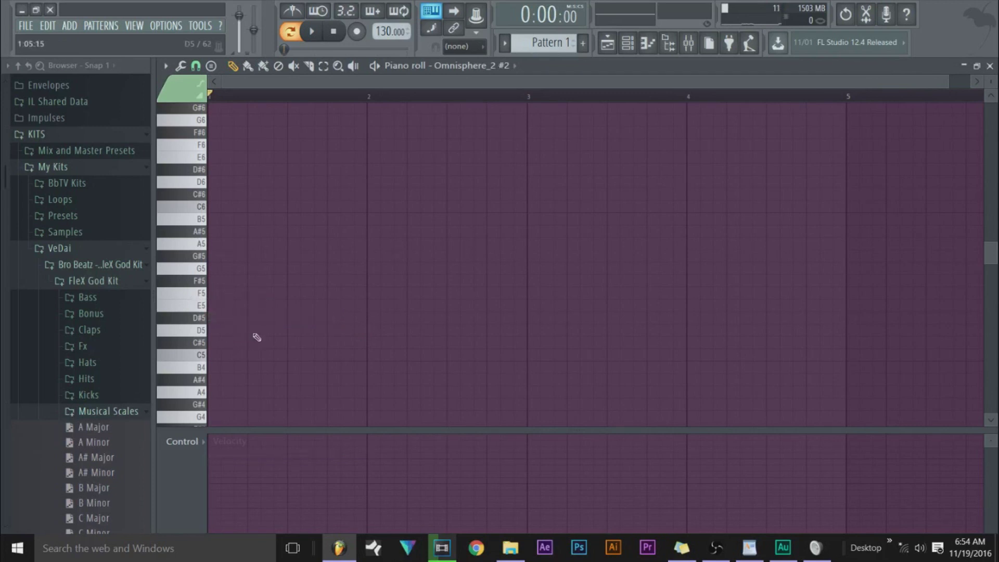
pyautogui.click(219, 331)
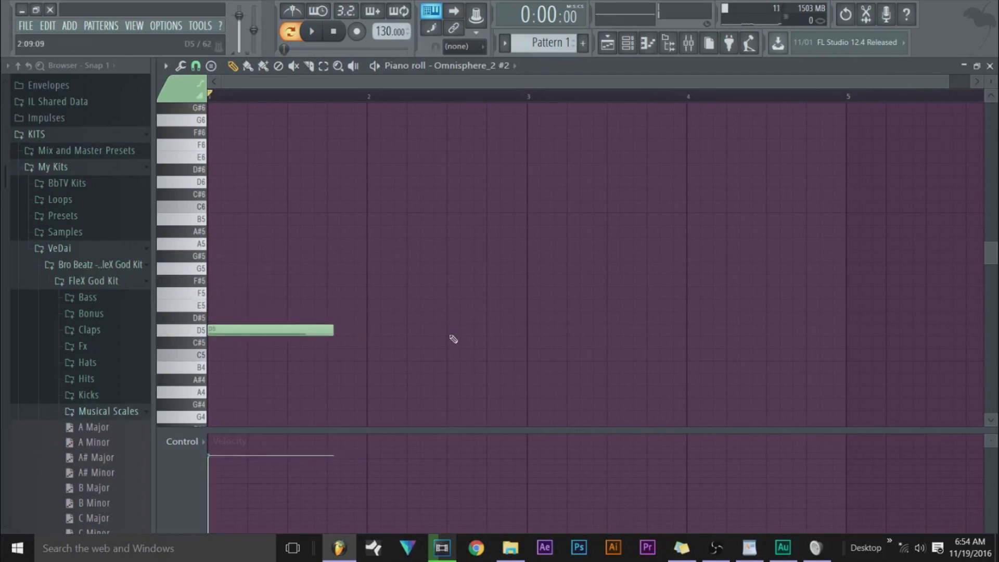
pyautogui.click(370, 318)
pyautogui.click(531, 293)
pyautogui.click(689, 317)
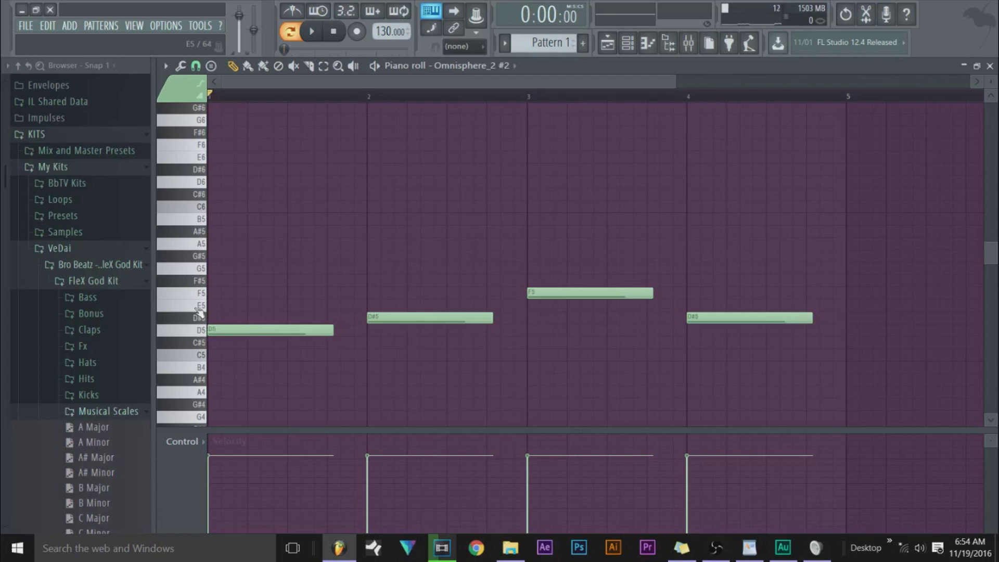
# - Add F5 and A5 above the bar 1 note, and make bar 2 an F5, A5 and C6 chord
pyautogui.click(216, 292)
pyautogui.click(216, 243)
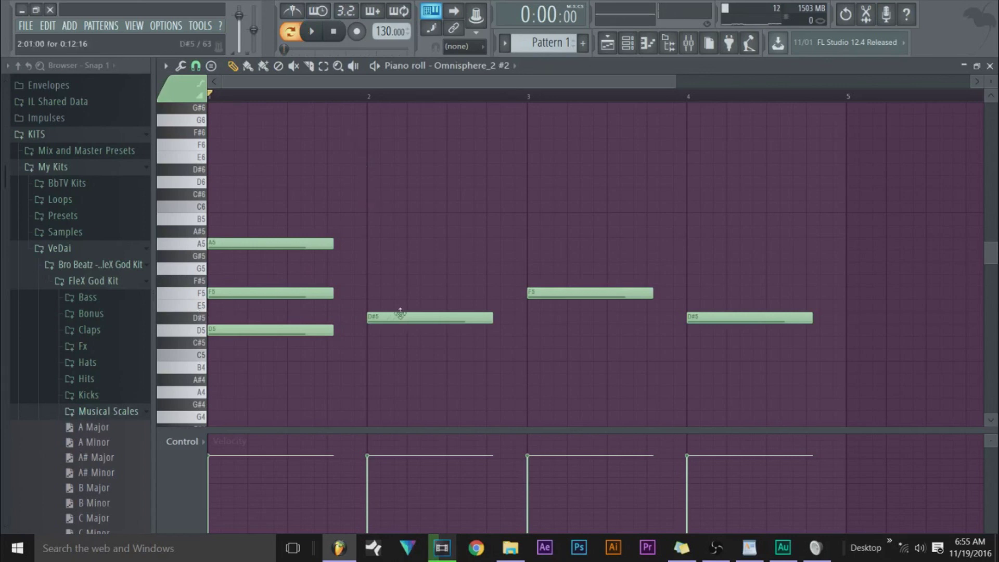
pyautogui.moveTo(371, 316); pyautogui.dragTo(370, 293)
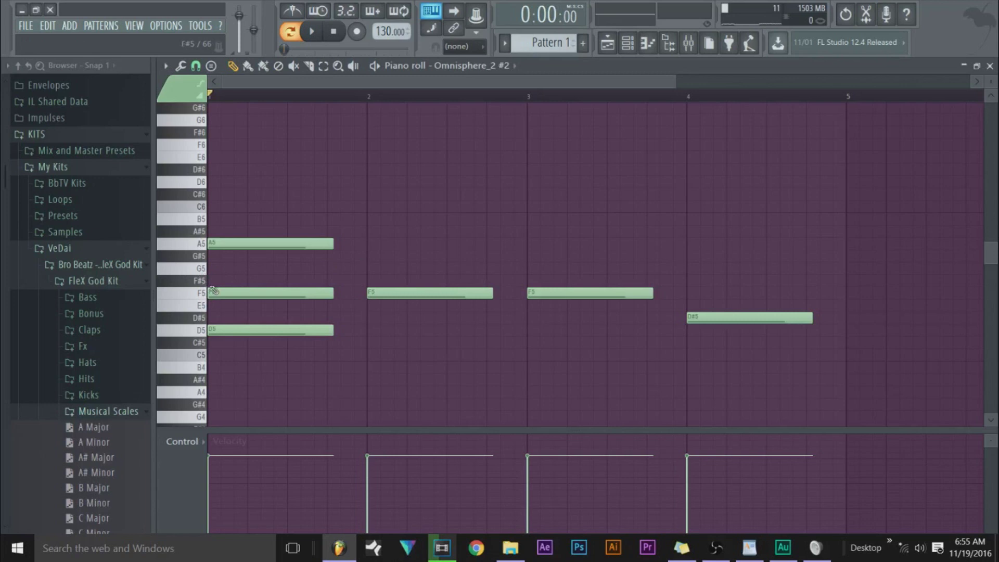
pyautogui.click(371, 244)
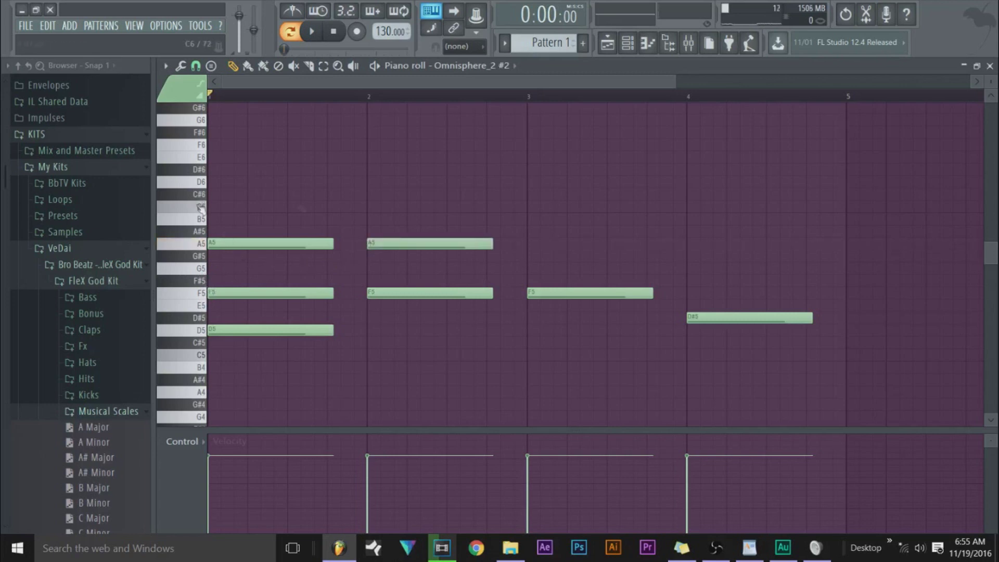
pyautogui.click(370, 207)
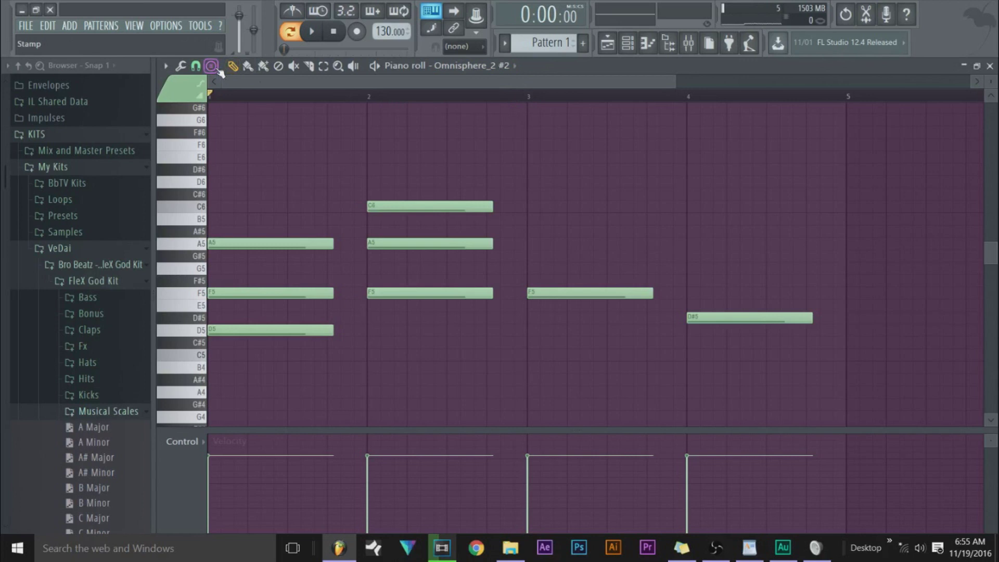
# - Select the three notes of the bar 1 chord and audition them one by one
pyautogui.moveTo(348, 346); pyautogui.dragTo(210, 236)
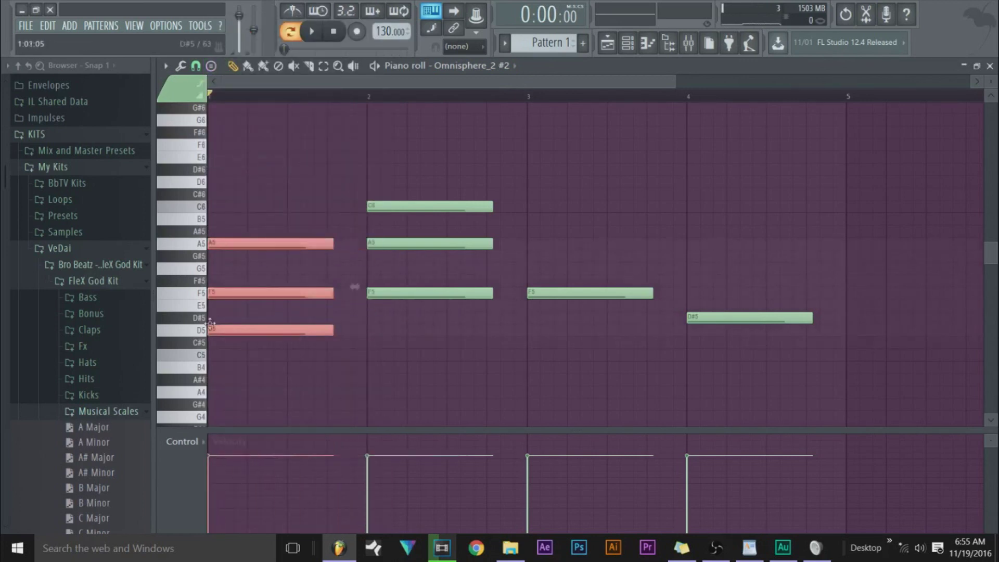
pyautogui.click(270, 292)
pyautogui.click(250, 242)
pyautogui.click(281, 331)
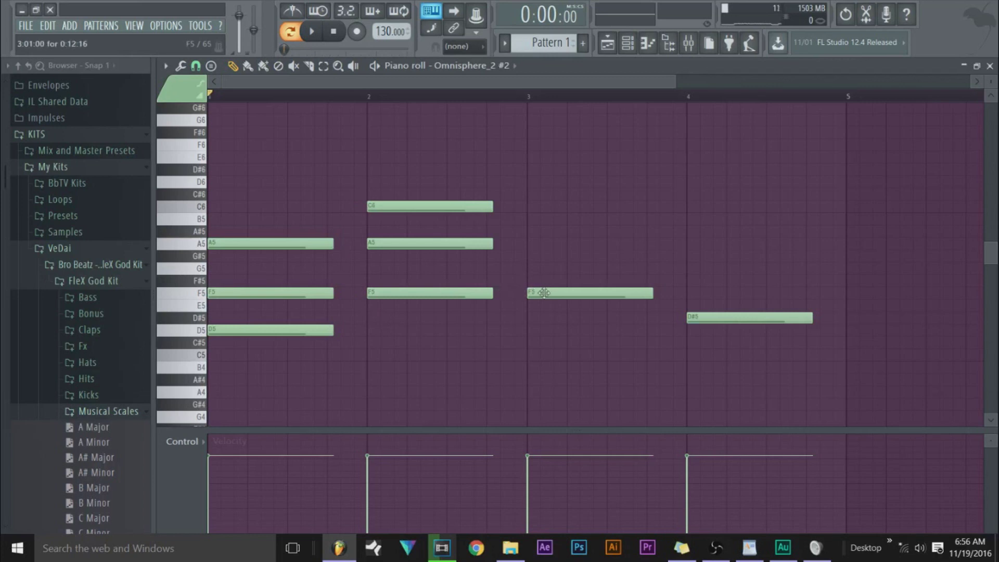
# - Raise the bar 3 note to G5 and add B5 and D6 above it to complete the chord
pyautogui.moveTo(553, 292); pyautogui.dragTo(556, 266)
pyautogui.click(261, 331)
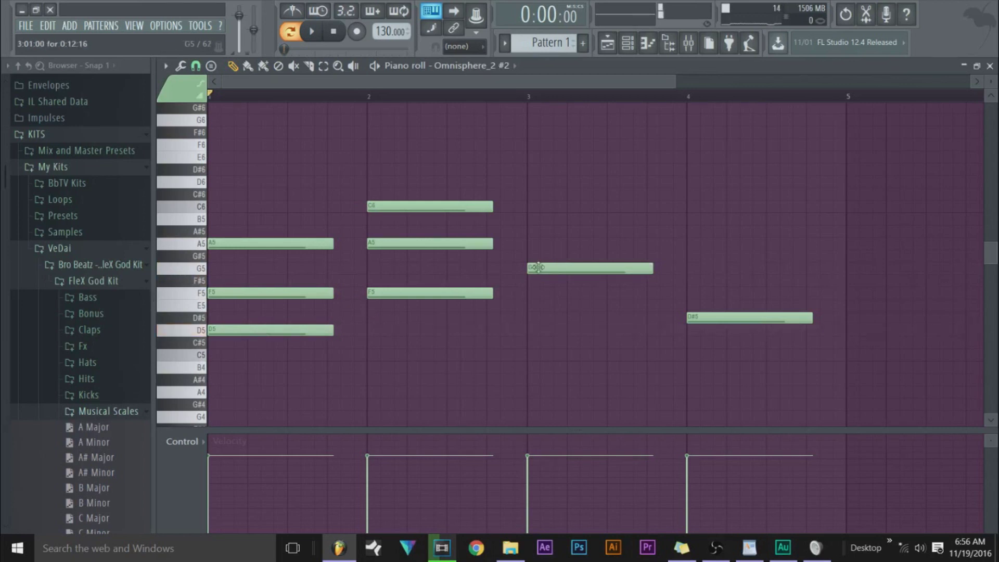
pyautogui.click(191, 223)
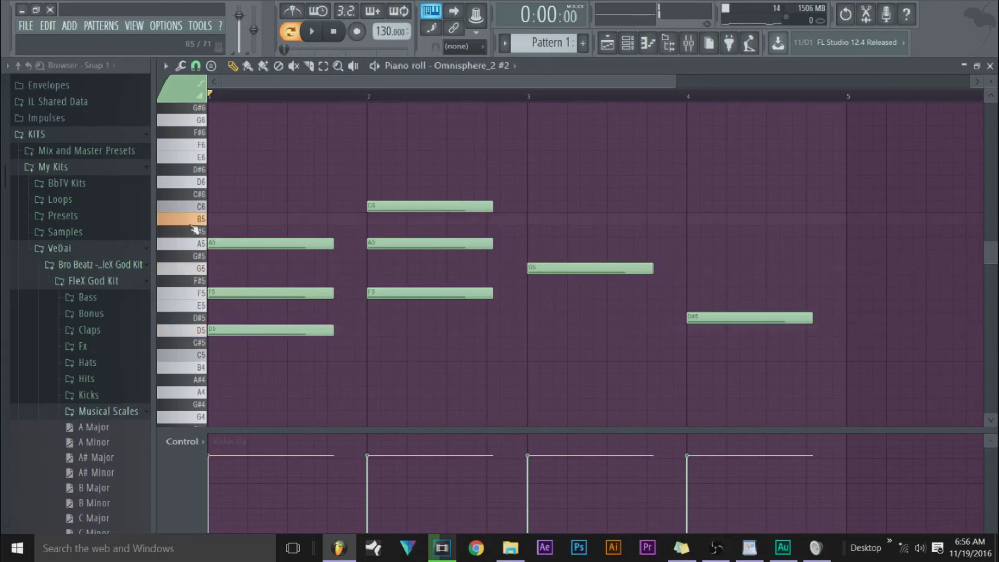
pyautogui.click(529, 218)
pyautogui.click(530, 182)
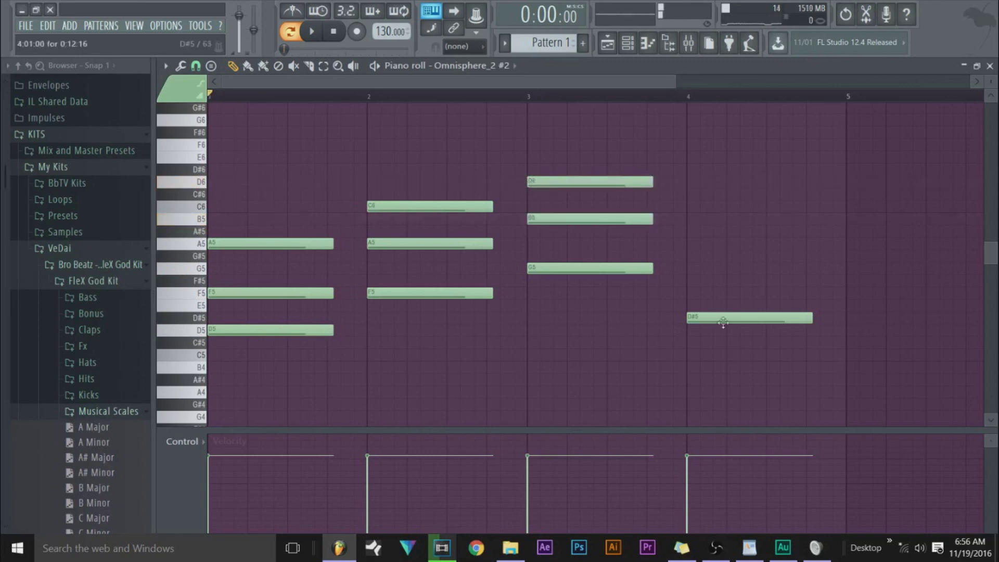
# - Replace the bar 4 note with a chord of E5, G5 and B5 starting on the bar line
pyautogui.click(698, 293)
pyautogui.click(702, 306)
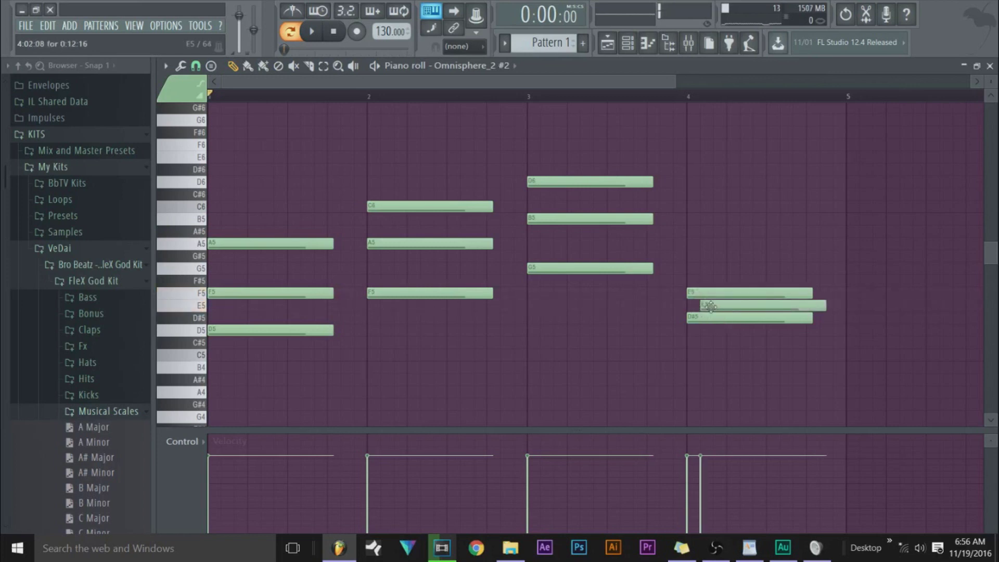
pyautogui.rightClick(711, 306)
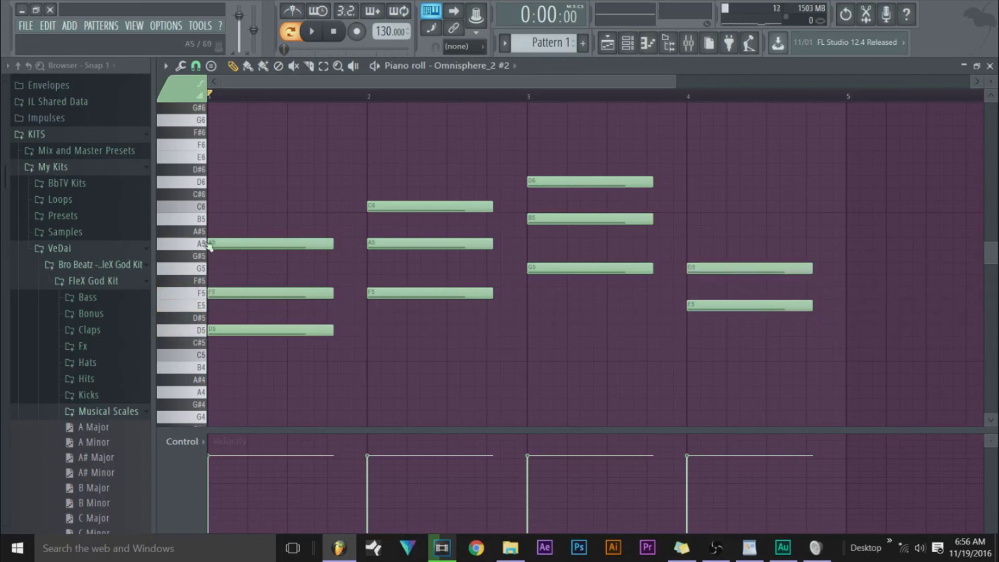
pyautogui.click(695, 219)
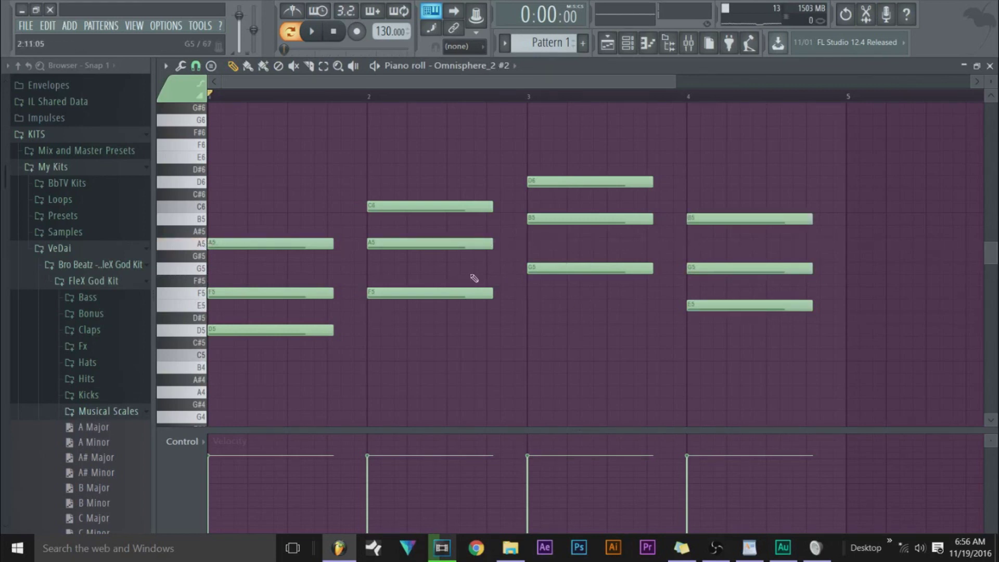
# - Use the Select tool to select the F5 and A5 notes of the bar 1 chord
pyautogui.click(323, 66)
pyautogui.moveTo(331, 203); pyautogui.dragTo(211, 372)
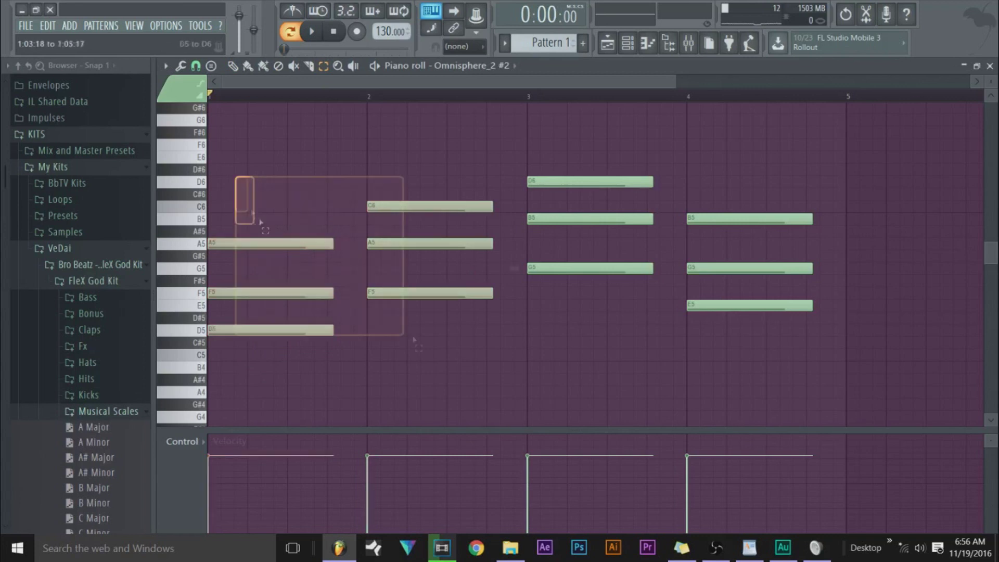
pyautogui.moveTo(237, 184); pyautogui.dragTo(532, 305)
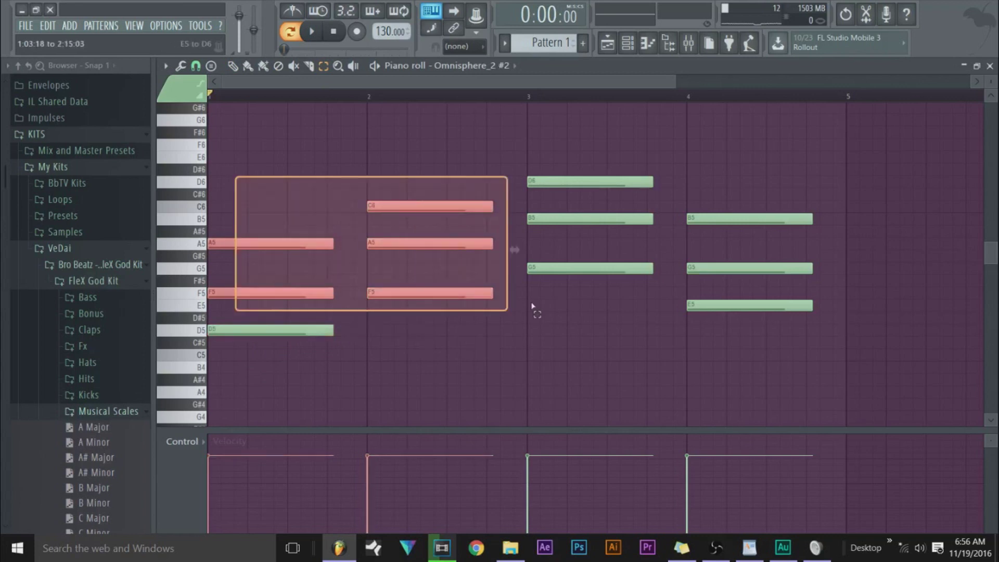
pyautogui.moveTo(532, 305); pyautogui.dragTo(844, 362)
pyautogui.click(523, 205)
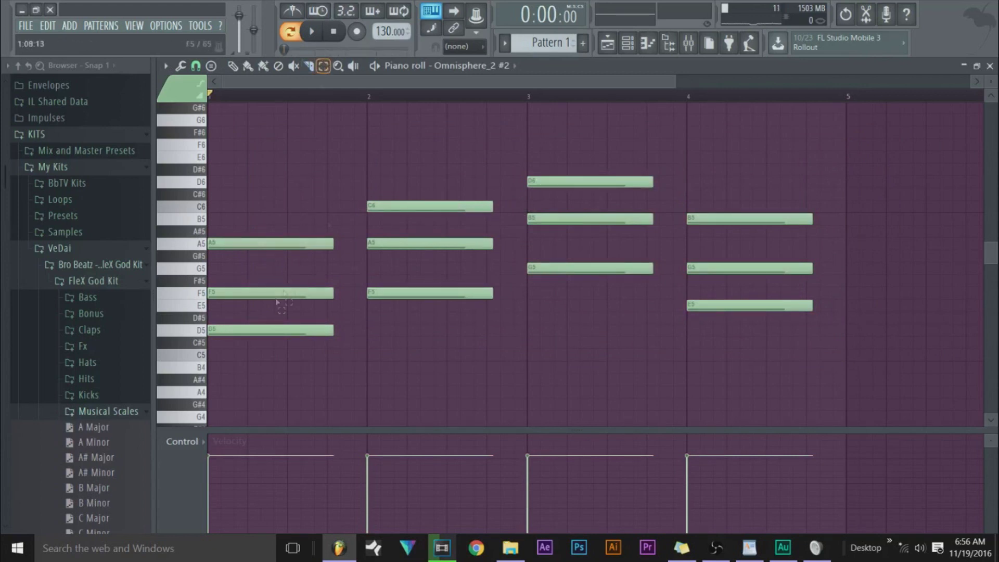
pyautogui.moveTo(304, 229); pyautogui.dragTo(343, 302)
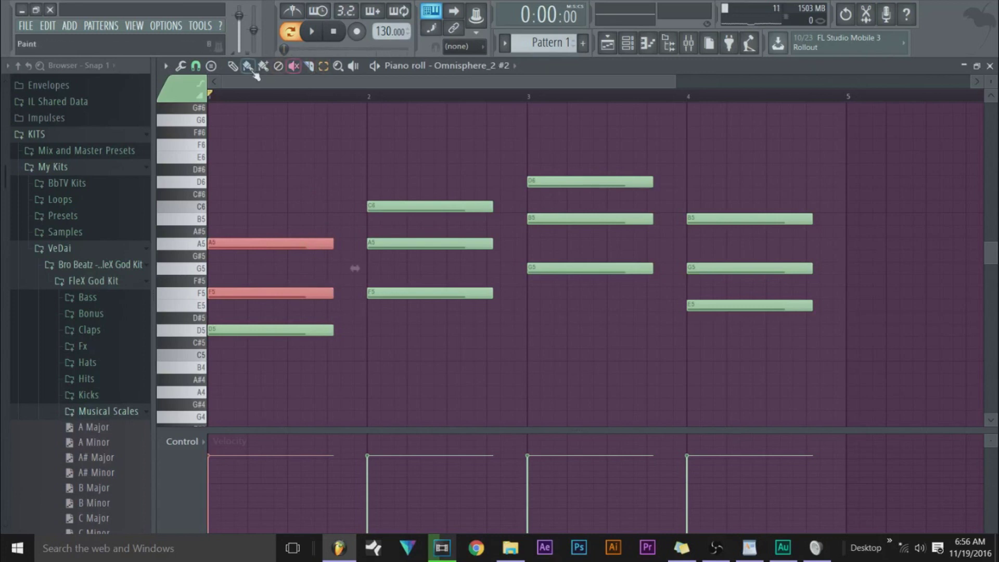
# - Delete the two lower notes of each chord in bars 1 to 4, keeping only the top notes
pyautogui.rightClick(270, 330)
pyautogui.rightClick(430, 293)
pyautogui.rightClick(590, 268)
pyautogui.rightClick(750, 306)
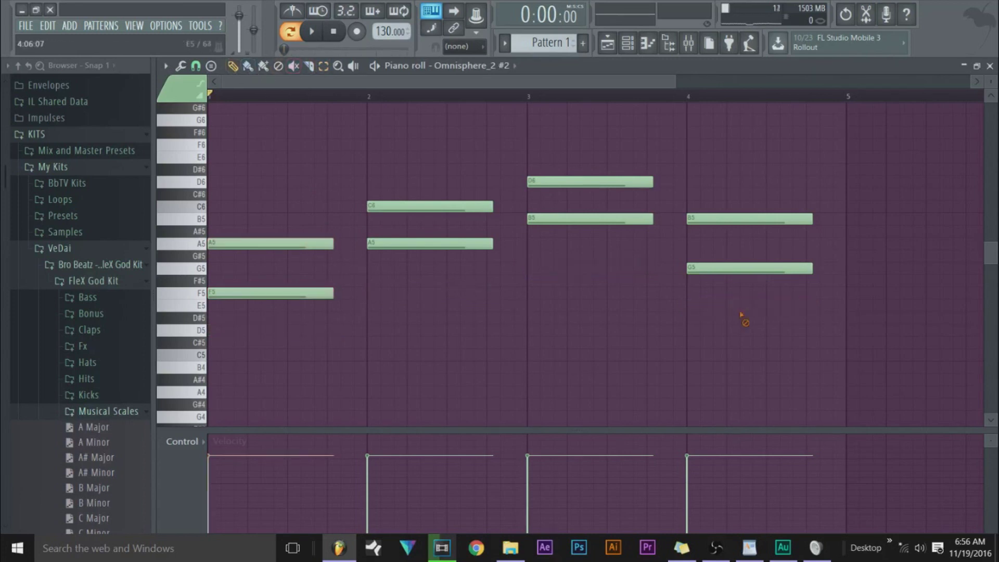
pyautogui.rightClick(750, 268)
pyautogui.rightClick(590, 219)
pyautogui.rightClick(430, 243)
pyautogui.rightClick(270, 293)
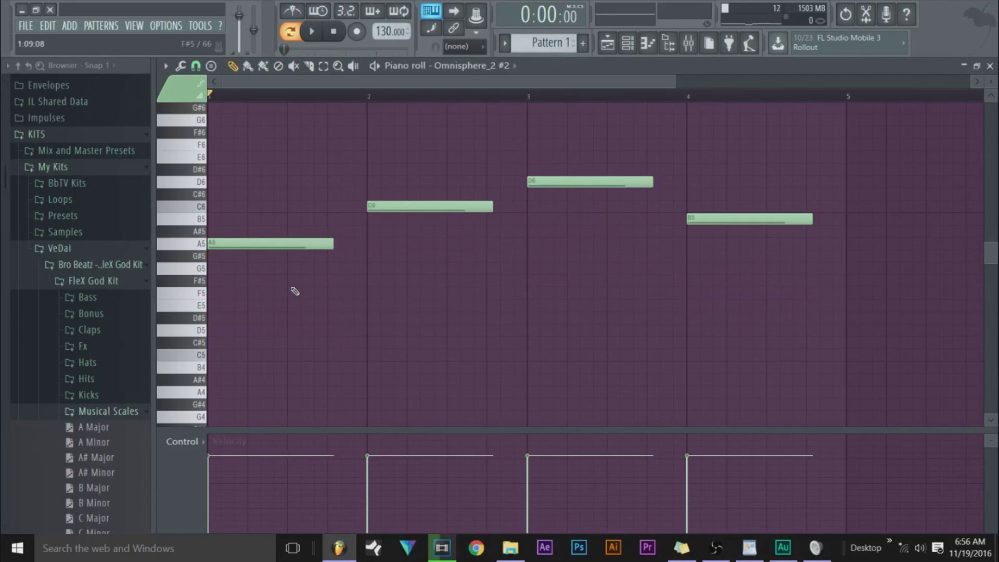
# - Undo the last five note deletions, back through the removal of the bar 4 E5
pyautogui.hotkey('ctrl', 'z')
pyautogui.hotkey('ctrl', 'z')
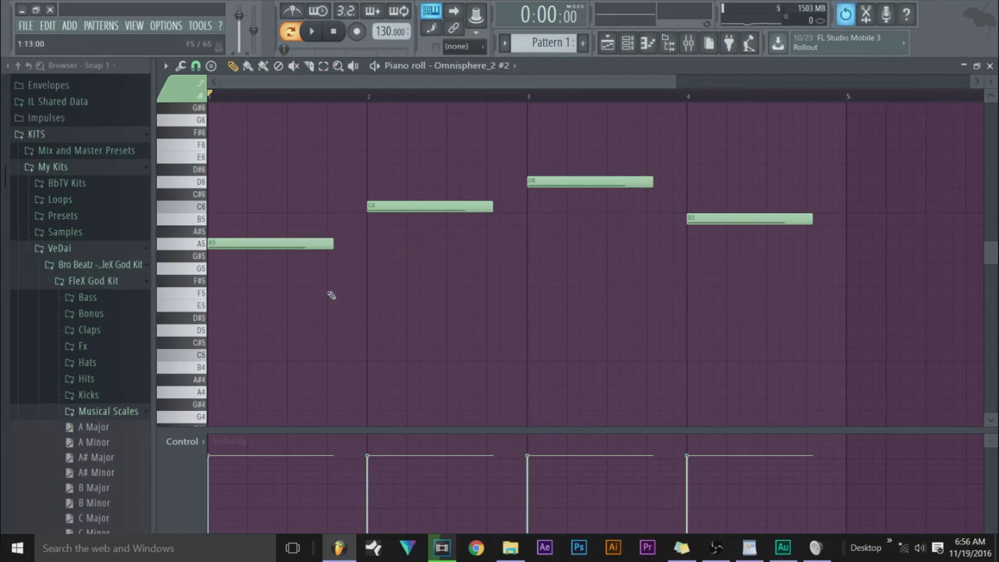
pyautogui.hotkey('ctrl', 'z')
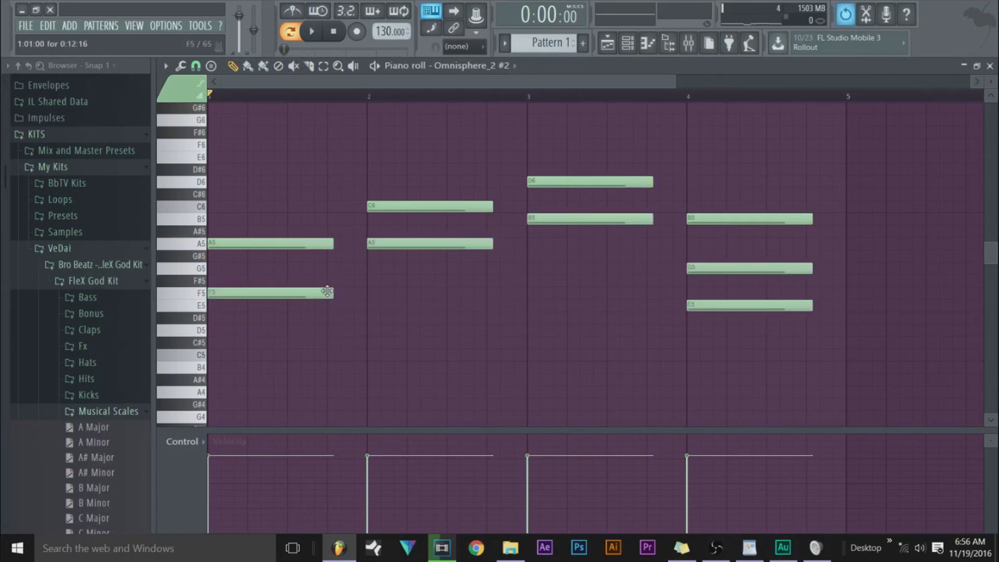
# - Delete the top notes A5, C6, D6 and B5 of the four bars, plus the G5 in bar 4
pyautogui.rightClick(271, 243)
pyautogui.rightClick(430, 206)
pyautogui.rightClick(590, 182)
pyautogui.rightClick(750, 219)
pyautogui.rightClick(750, 268)
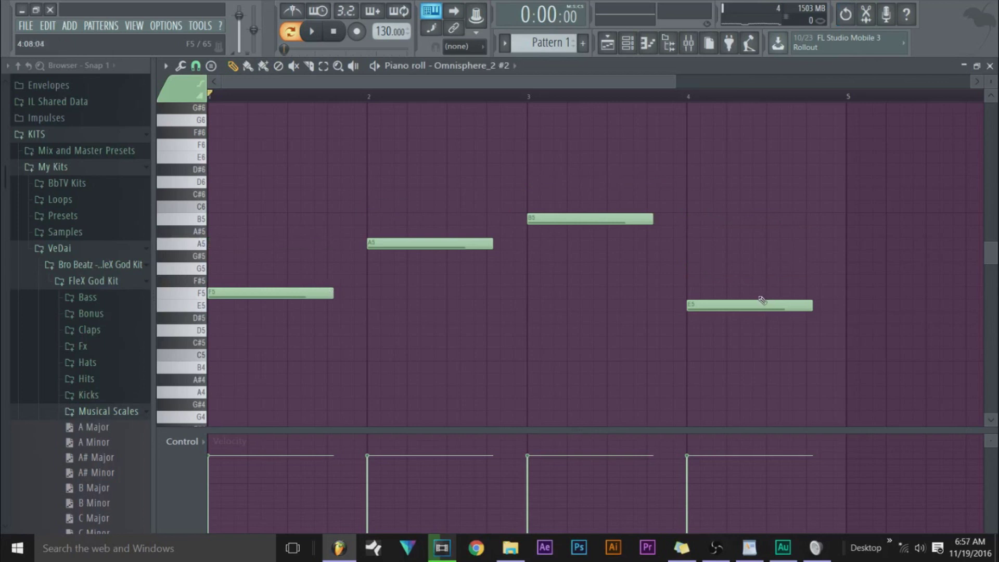
# - Undo all remaining note deletions to restore the full three-note chords in the four bars
pyautogui.hotkey('ctrl', 'alt', 'z')
pyautogui.hotkey('ctrl', 'alt', 'z')
pyautogui.hotkey('ctrl', 'alt', 'z')
pyautogui.hotkey('ctrl', 'alt', 'z')
pyautogui.hotkey('ctrl', 'alt', 'z')
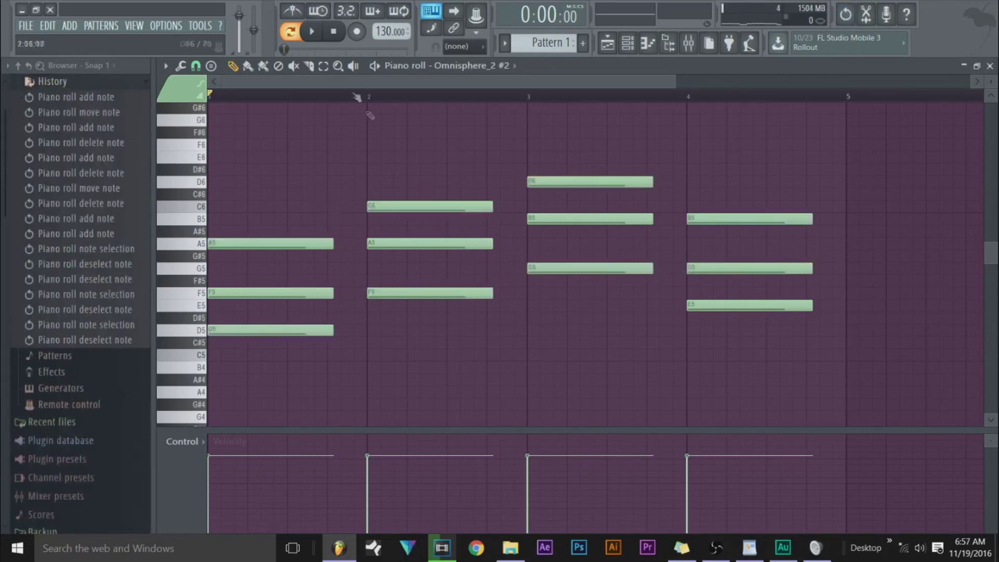
# - Play back the four-bar chord progression and stop it
pyautogui.click(310, 32)
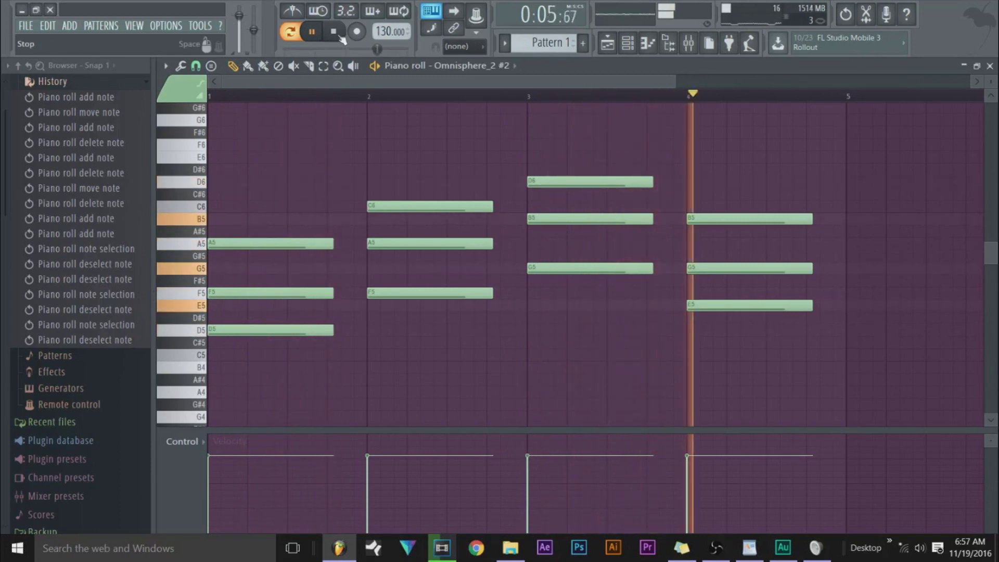
pyautogui.click(340, 35)
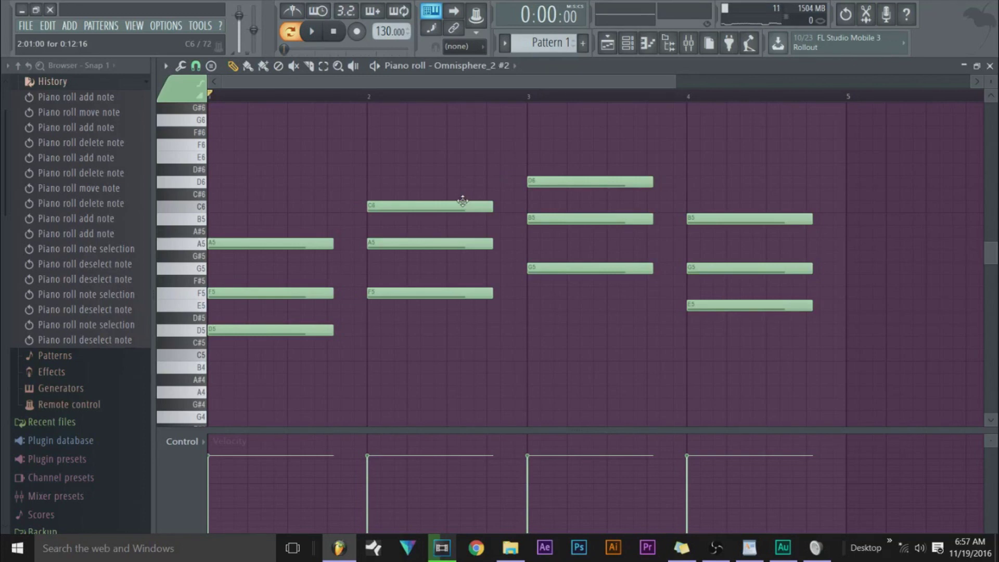
# - Clone the lowest note of each chord one octave down to D4, F4, G4 and E4, and deselect the clones
pyautogui.keyDown('shift'); pyautogui.click(270, 330); pyautogui.keyUp('shift')
pyautogui.keyDown('shift'); pyautogui.click(430, 294); pyautogui.keyUp('shift')
pyautogui.moveTo(550, 263); pyautogui.dragTo(625, 323)
pyautogui.moveTo(693, 312); pyautogui.dragTo(833, 297)
pyautogui.moveTo(379, 294)
pyautogui.mouseDown()
pyautogui.moveTo(393, 303)
pyautogui.moveTo(374, 302)
pyautogui.moveTo(299, 371)
pyautogui.moveTo(288, 446)
pyautogui.moveTo(287, 411)
pyautogui.mouseUp()
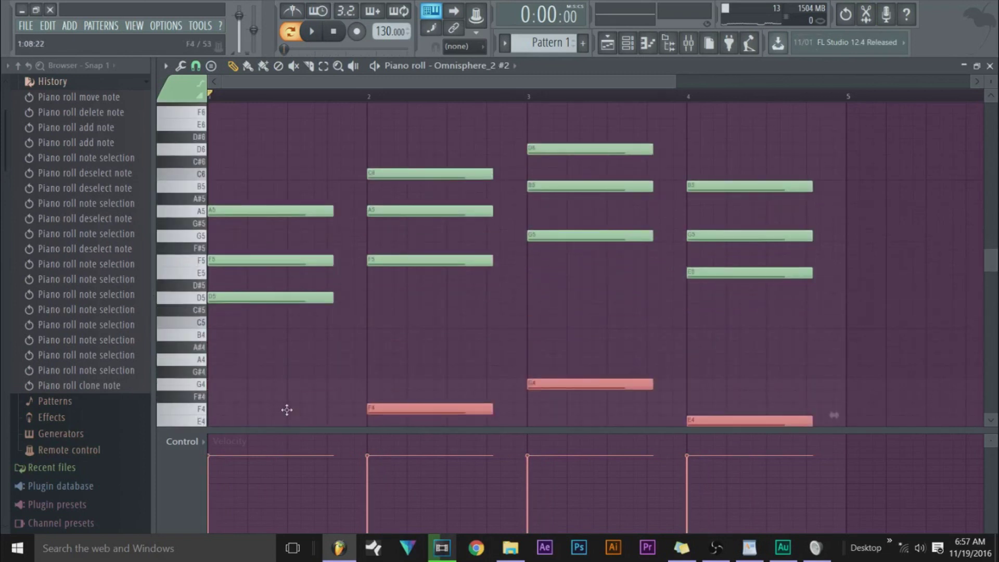
pyautogui.moveTo(287, 411); pyautogui.dragTo(287, 409)
pyautogui.keyDown('ctrl'); pyautogui.click(392, 345); pyautogui.keyUp('ctrl')
pyautogui.scroll(1, 391, 344)
pyautogui.scroll(-6, 374, 320)
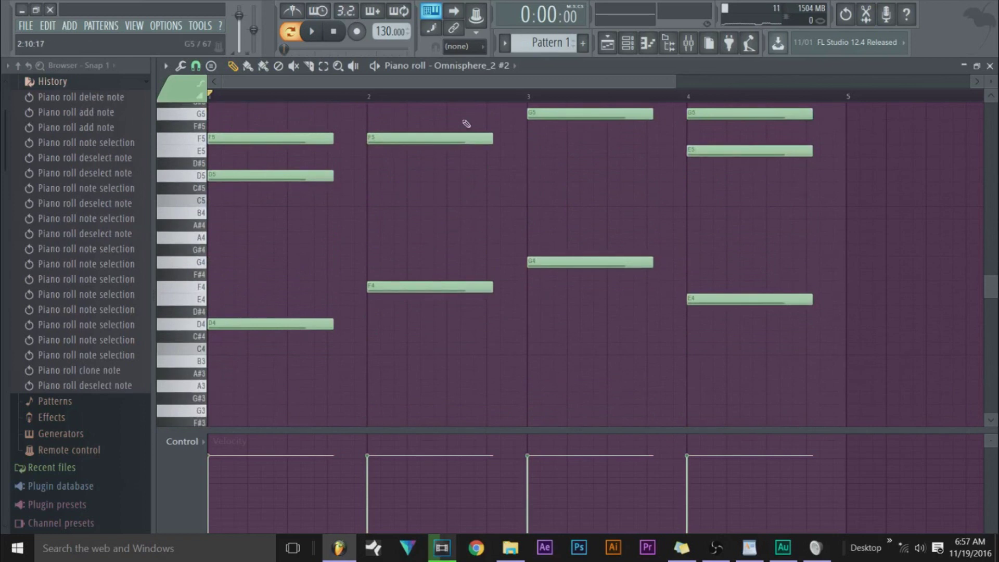
pyautogui.scroll(5, 463, 367)
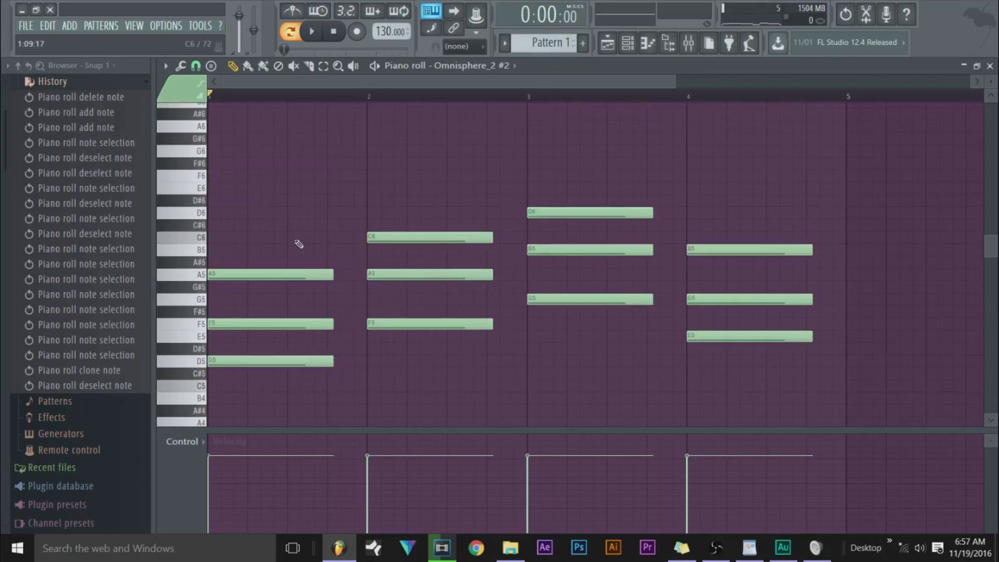
# - Clone the top note of each chord half a bar later and one octave higher, as A6, C7, D7 and B6
pyautogui.hotkey('ctrl', 'z')
pyautogui.moveTo(264, 275); pyautogui.dragTo(343, 274)
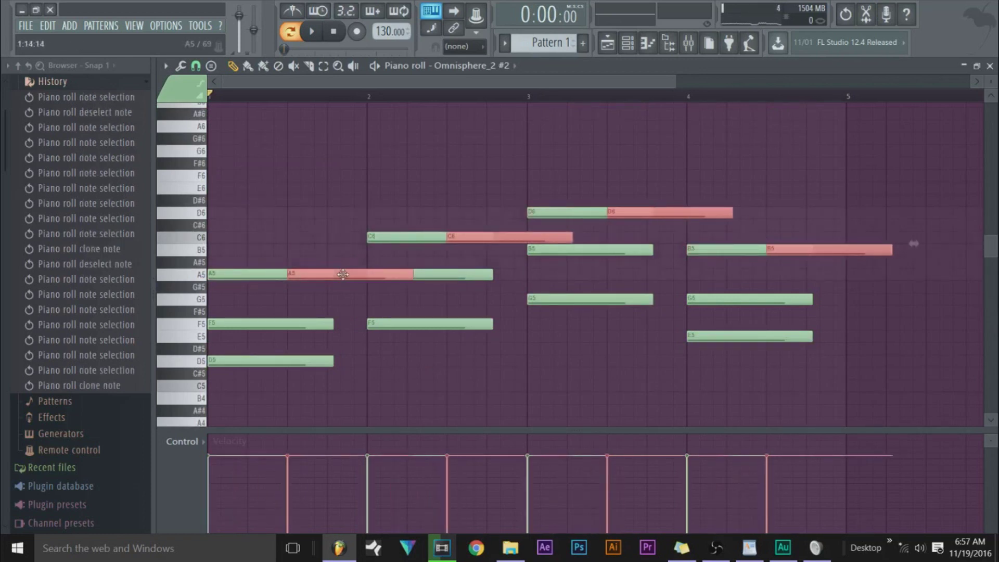
pyautogui.moveTo(343, 275); pyautogui.dragTo(344, 125)
# - Play back the pattern, shorten the final B6 note so it ends just before bar 5, and stop playback
pyautogui.click(313, 31)
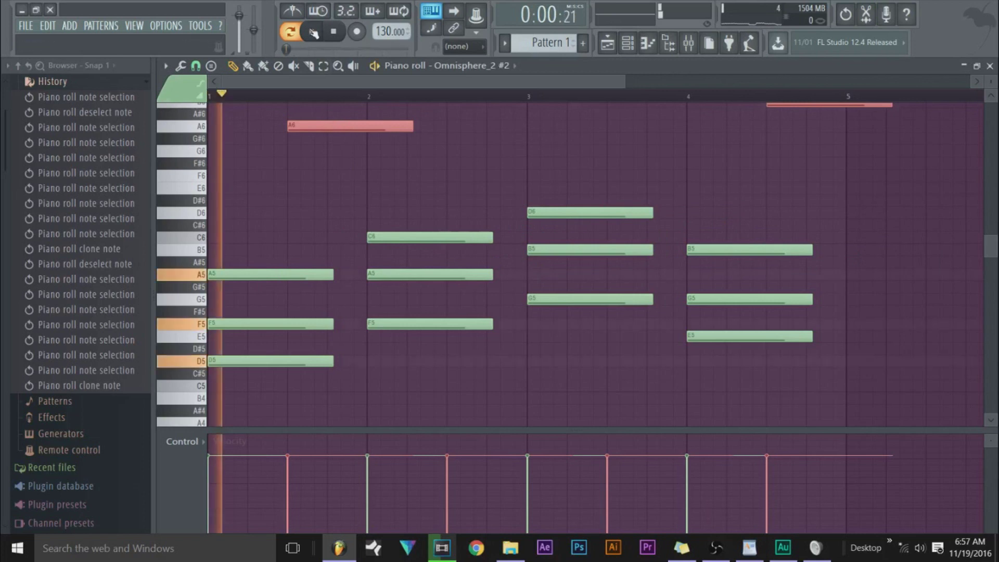
pyautogui.scroll(3, 910, 205)
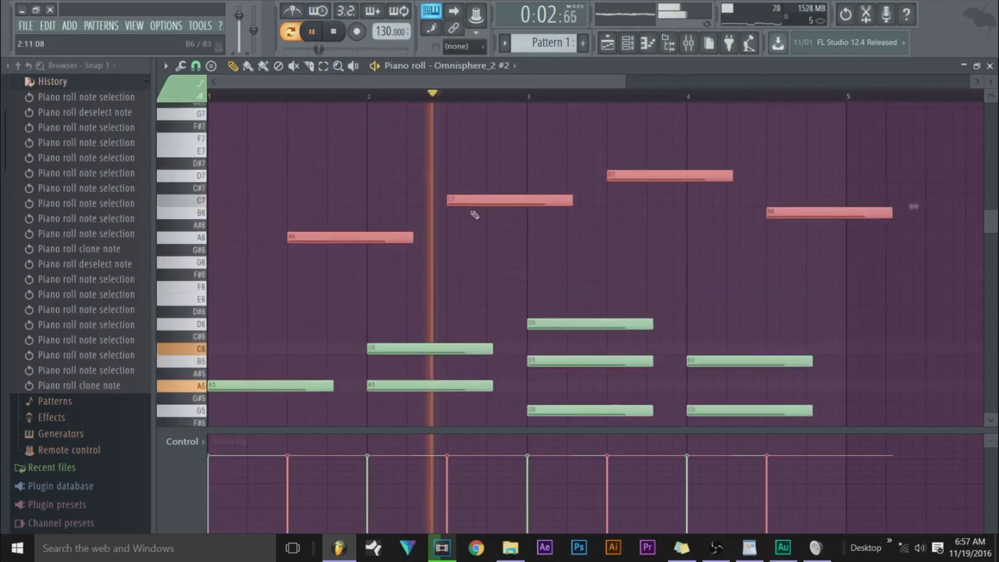
pyautogui.click(874, 224)
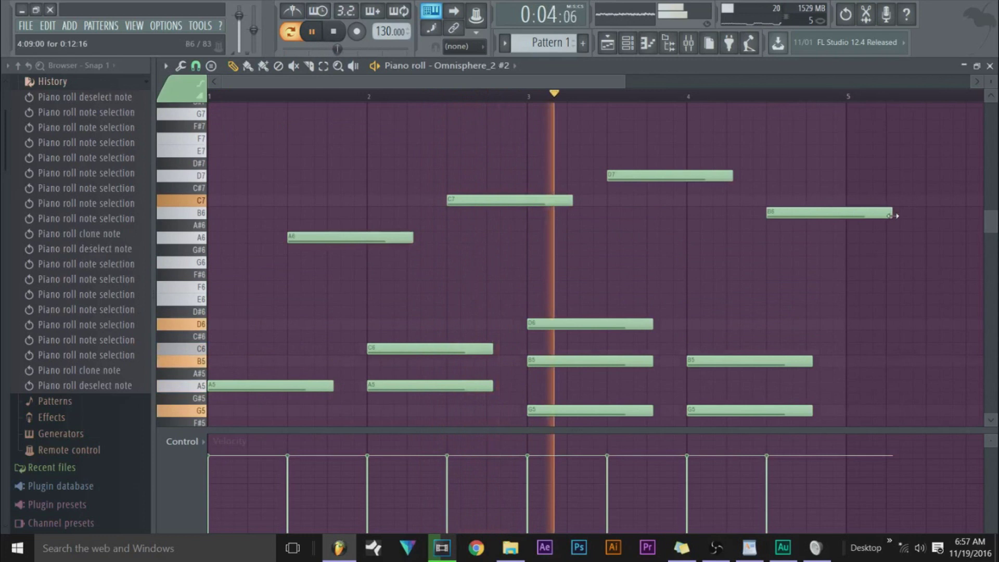
pyautogui.moveTo(893, 216); pyautogui.dragTo(839, 215)
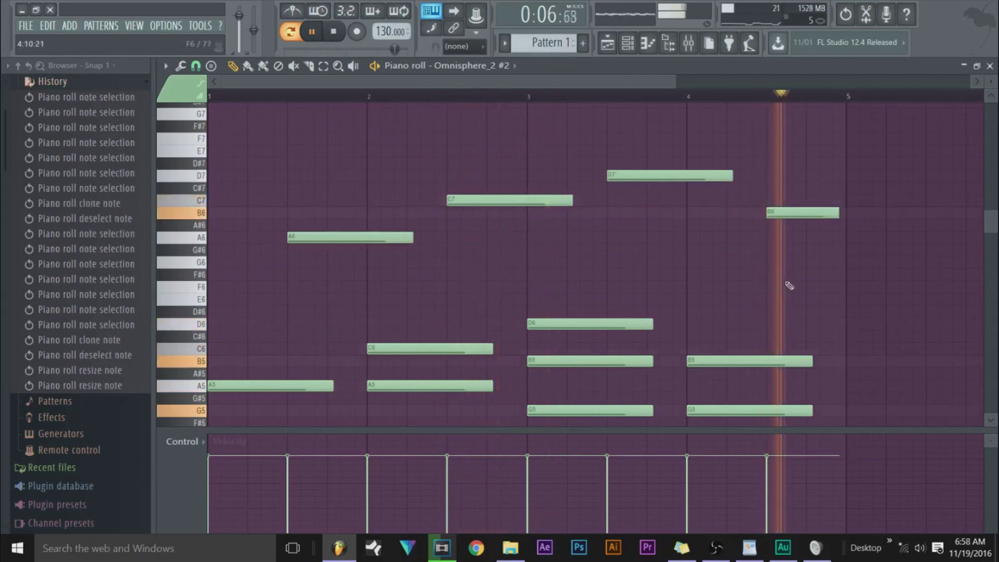
pyautogui.click(333, 32)
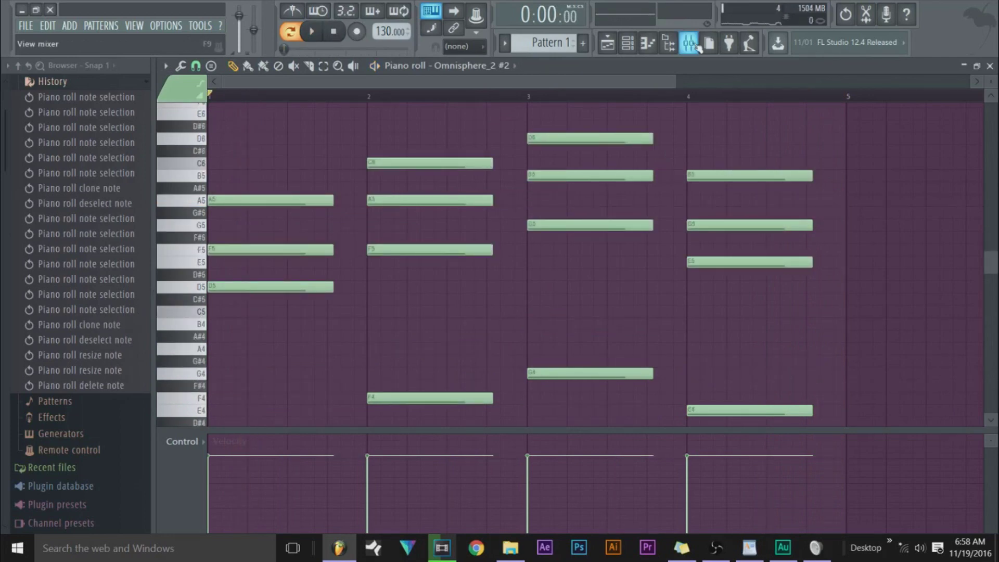
# - Open Fruity NoteBook 2 on the mixer's Master track and load its "Secret - Chord Progression 1" preset
pyautogui.click(697, 46)
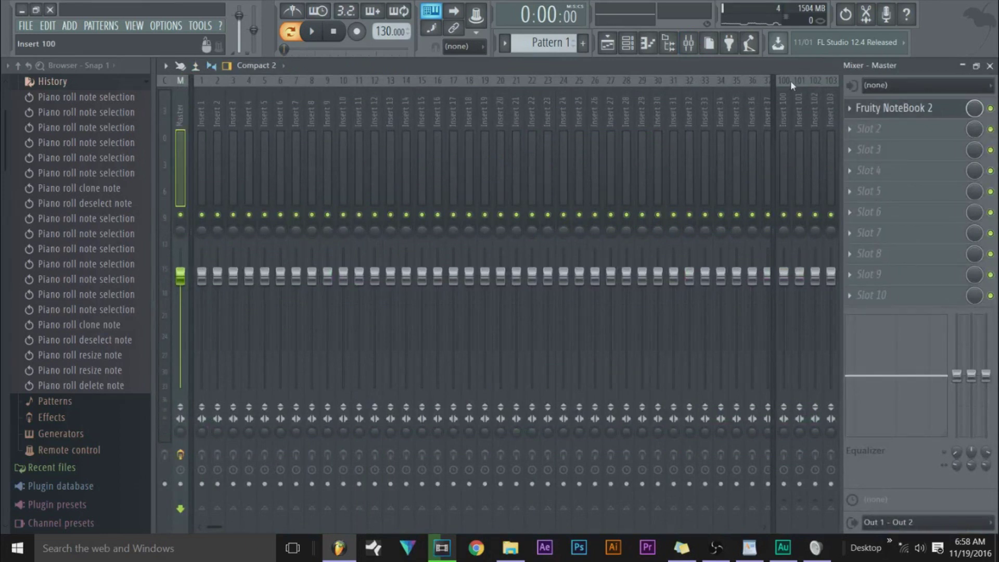
pyautogui.click(875, 110)
pyautogui.click(600, 141)
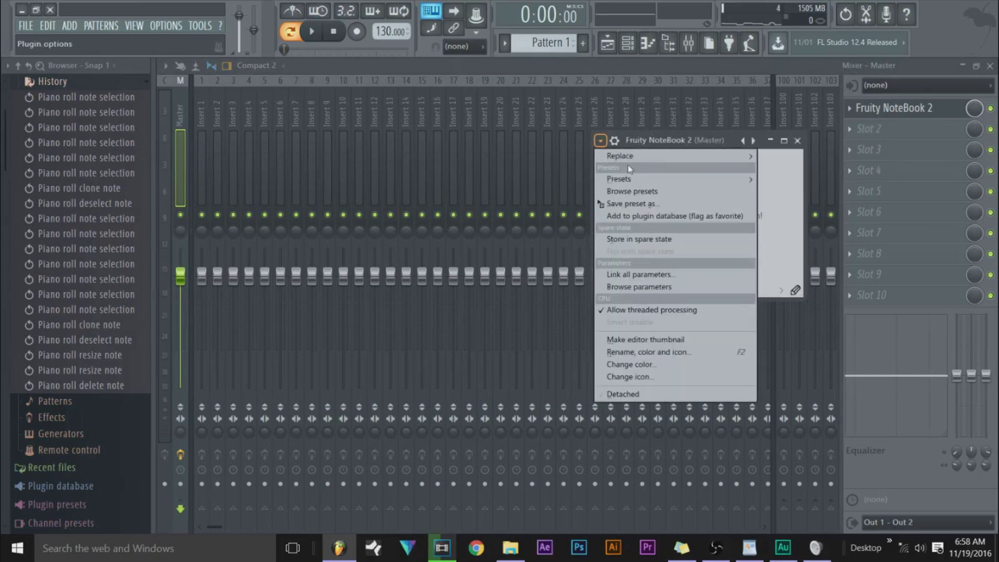
pyautogui.moveTo(619, 179)
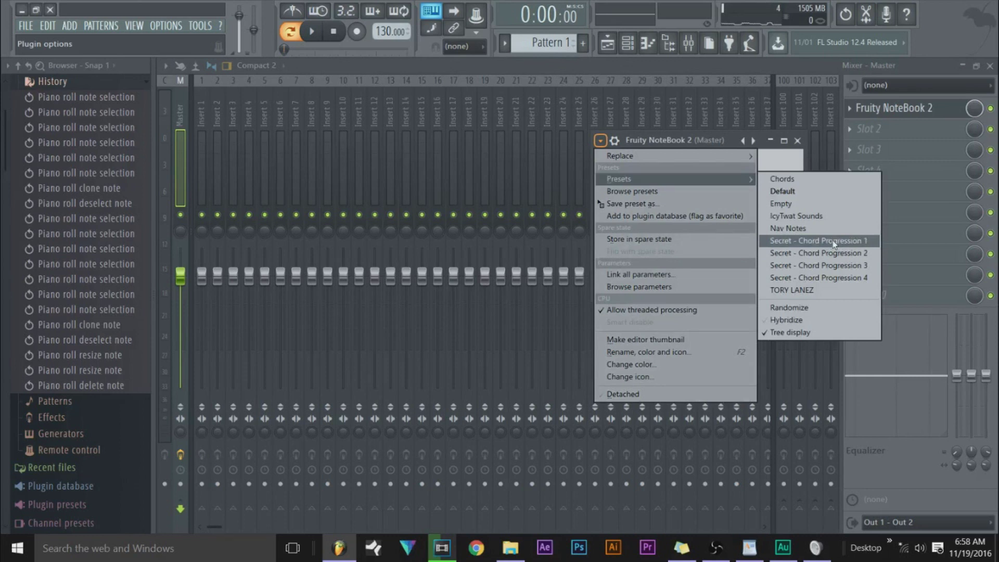
pyautogui.click(834, 242)
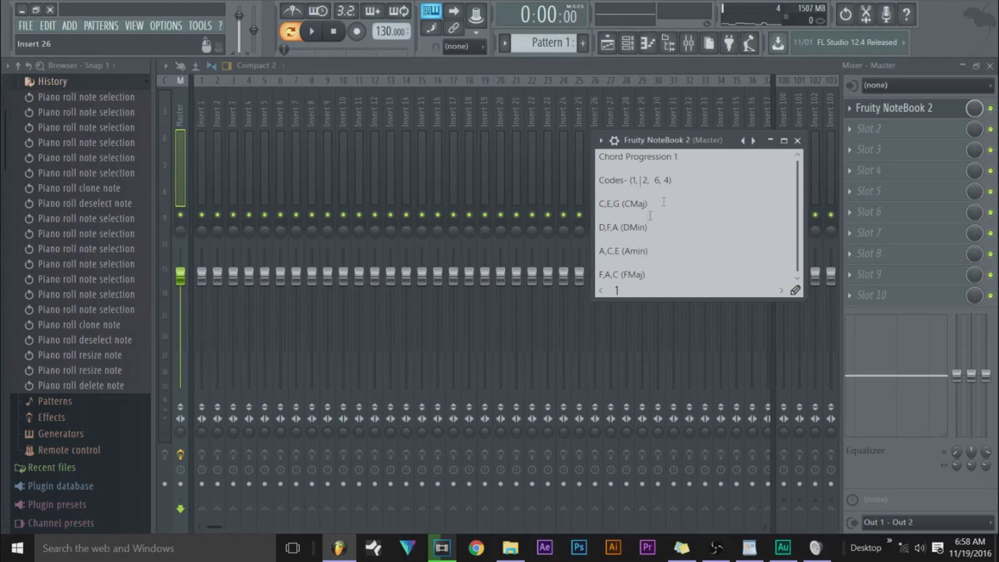
# - Review the notebook's chord lines for CMaj, DMin, Amin and FMaj, highlighting the notes and chord names
pyautogui.moveTo(600, 204); pyautogui.dragTo(658, 250)
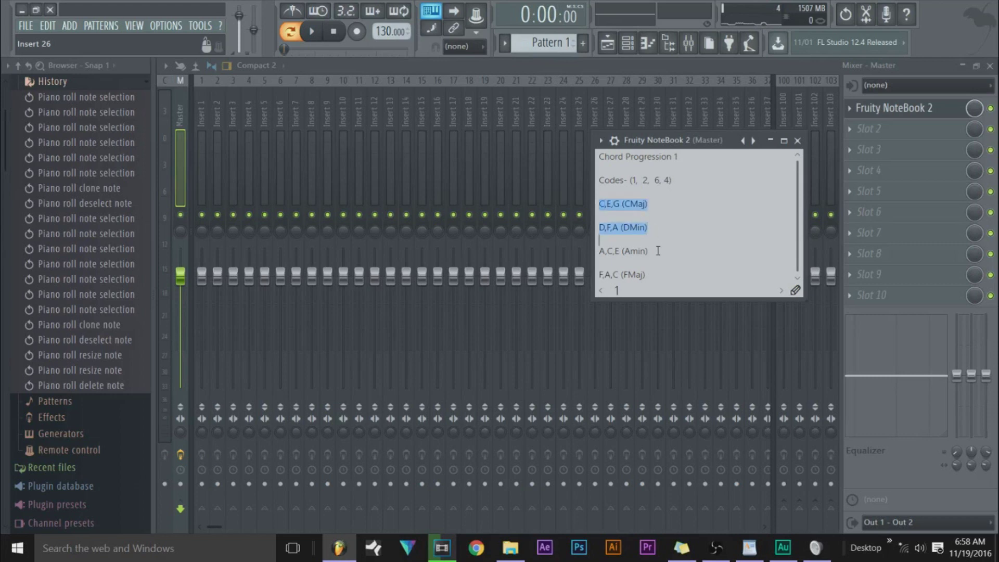
pyautogui.click(655, 219)
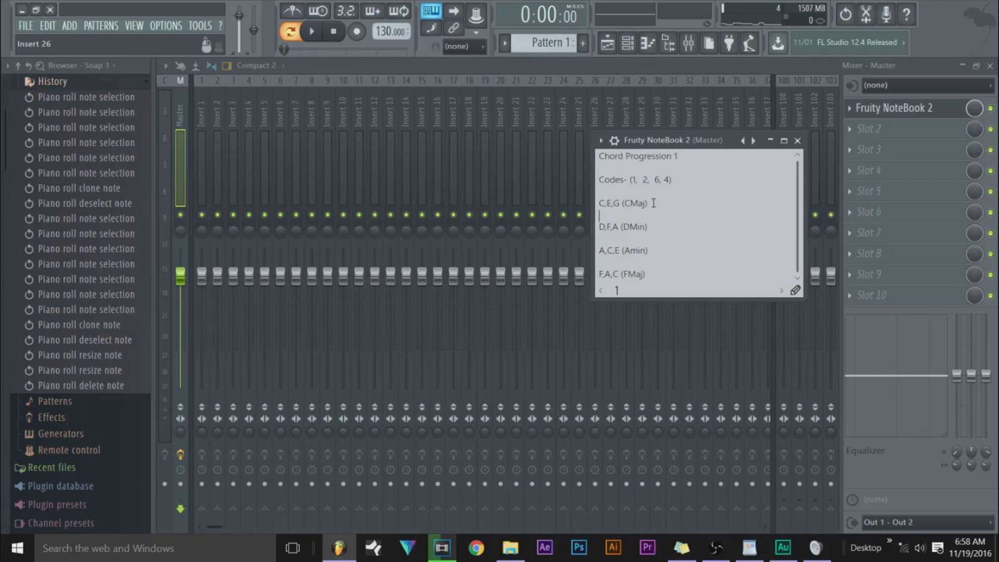
pyautogui.moveTo(648, 204); pyautogui.dragTo(628, 204)
pyautogui.moveTo(624, 228); pyautogui.dragTo(646, 228)
pyautogui.click(645, 229)
pyautogui.click(651, 275)
pyautogui.moveTo(623, 279); pyautogui.dragTo(598, 203)
pyautogui.click(628, 44)
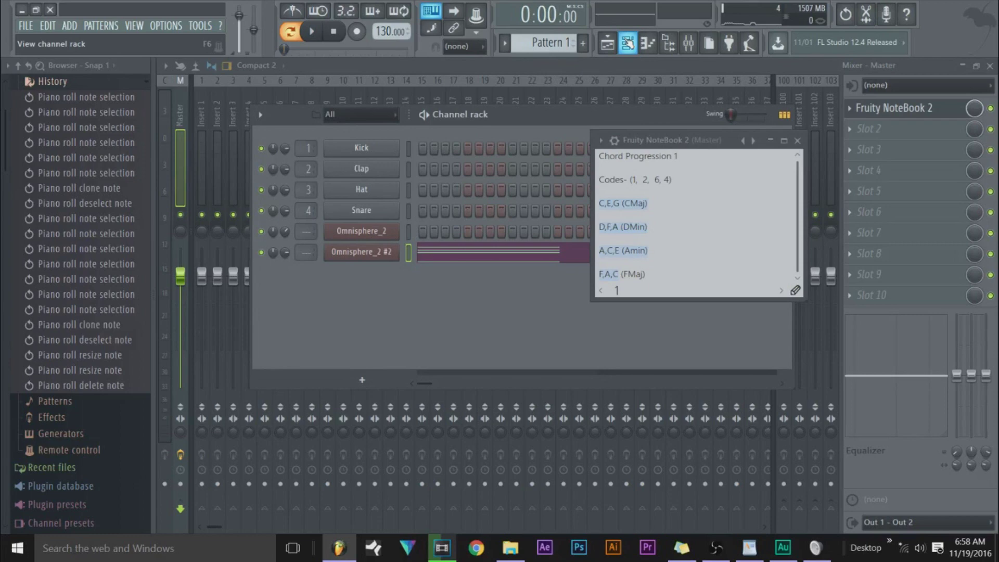
pyautogui.click(628, 44)
pyautogui.click(615, 140)
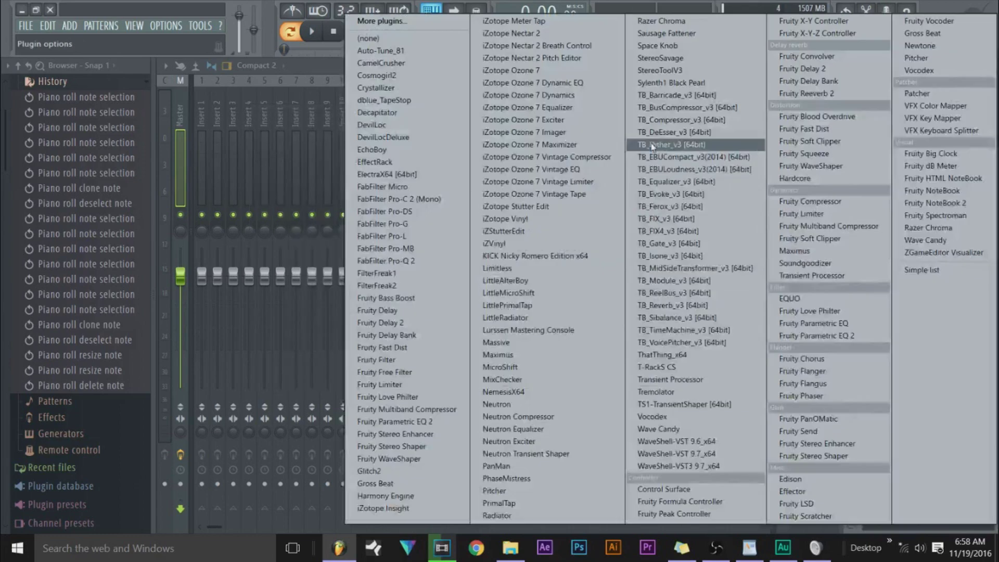
pyautogui.moveTo(636, 155)
pyautogui.press('Escape')
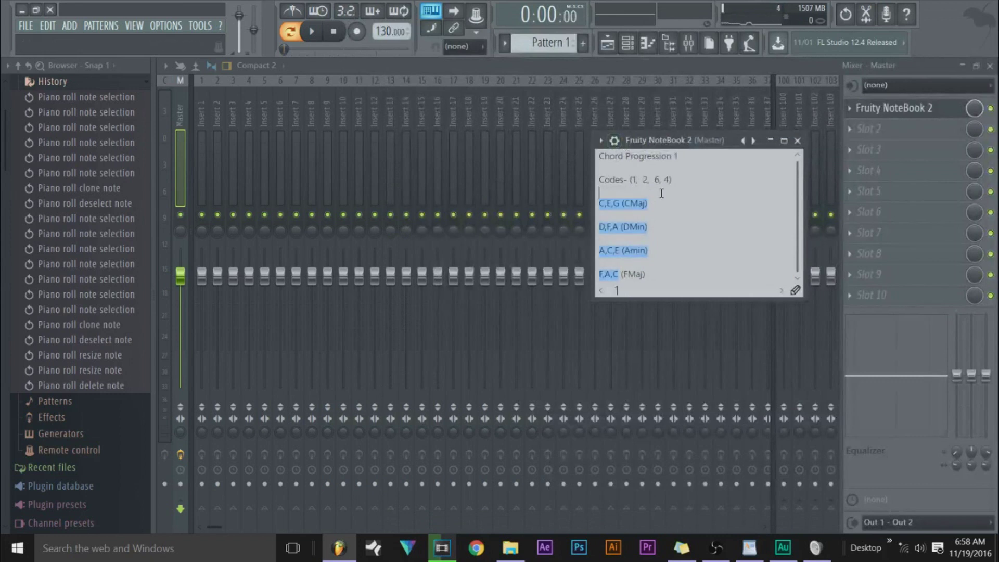
pyautogui.click(647, 204)
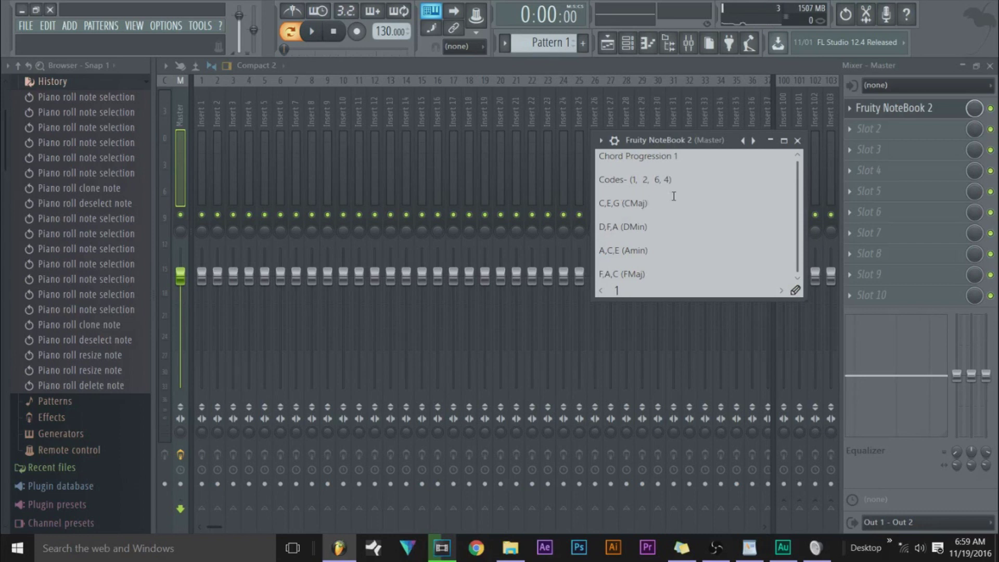
# - Look through the notebook's chord progression presets without loading another one
pyautogui.click(600, 141)
pyautogui.moveTo(677, 179)
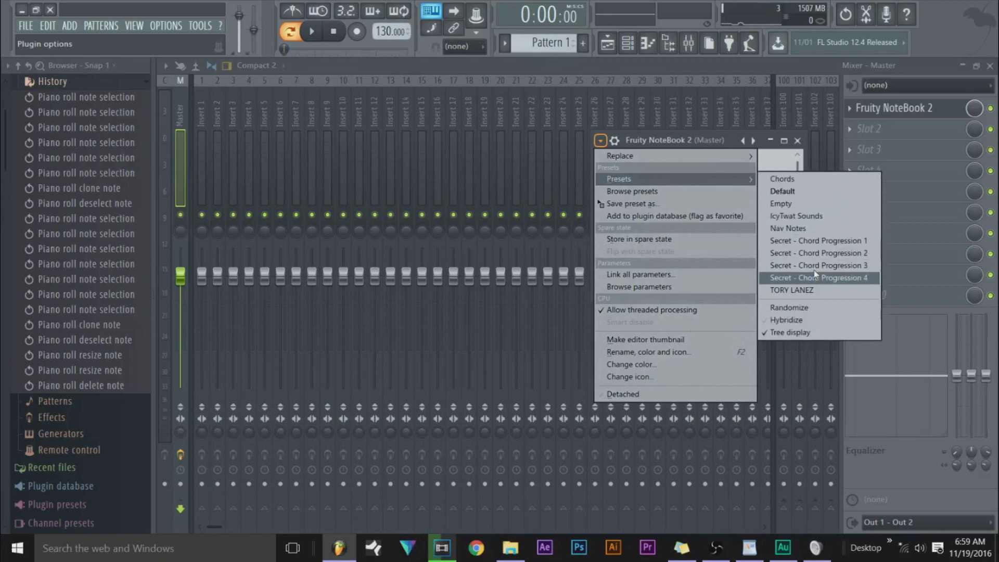
pyautogui.click(615, 45)
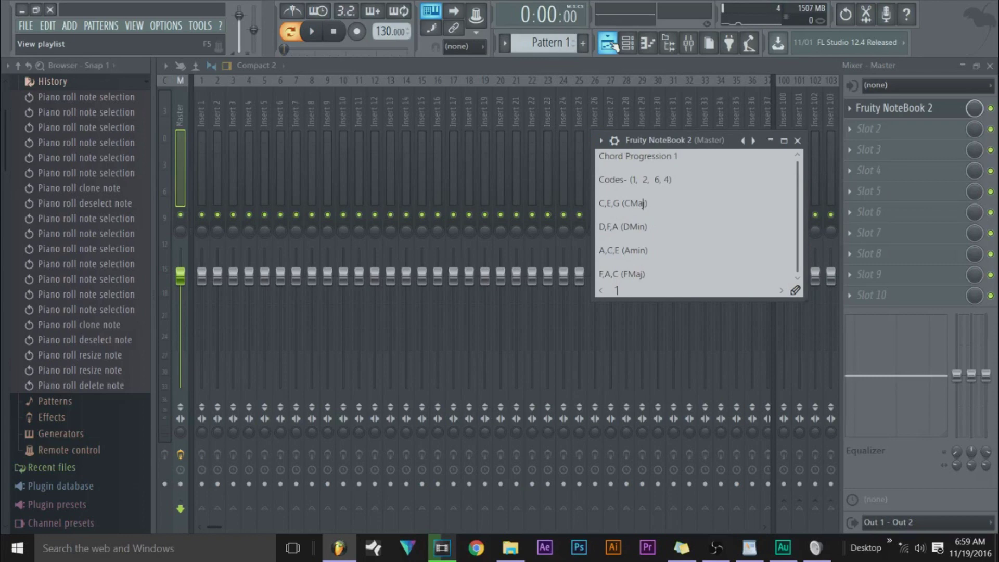
pyautogui.click(648, 43)
pyautogui.click(689, 43)
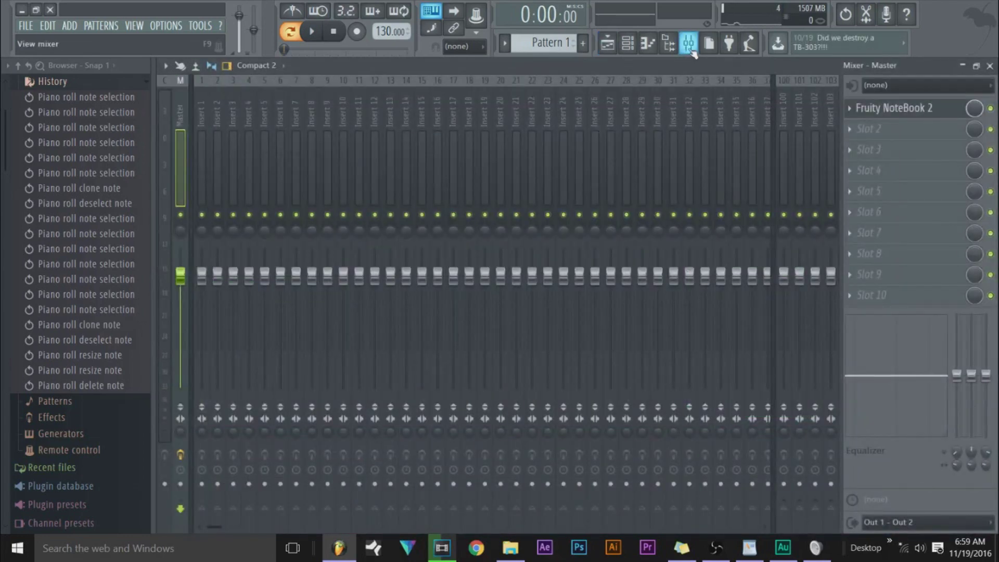
pyautogui.click(893, 108)
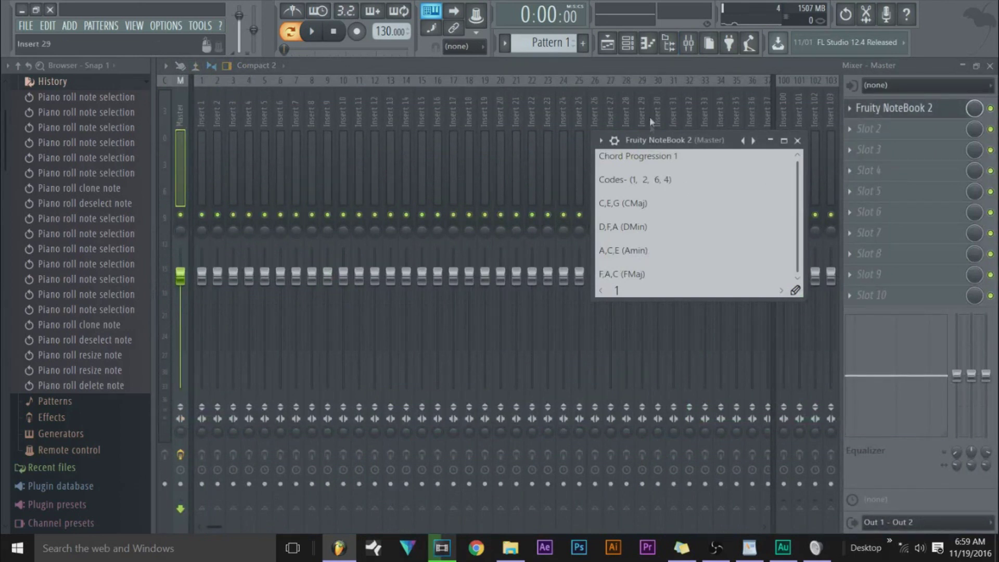
# - Cut all notes from the Omnisphere_2 #2 channel in the channel rack and reopen its piano roll
pyautogui.press('F6')
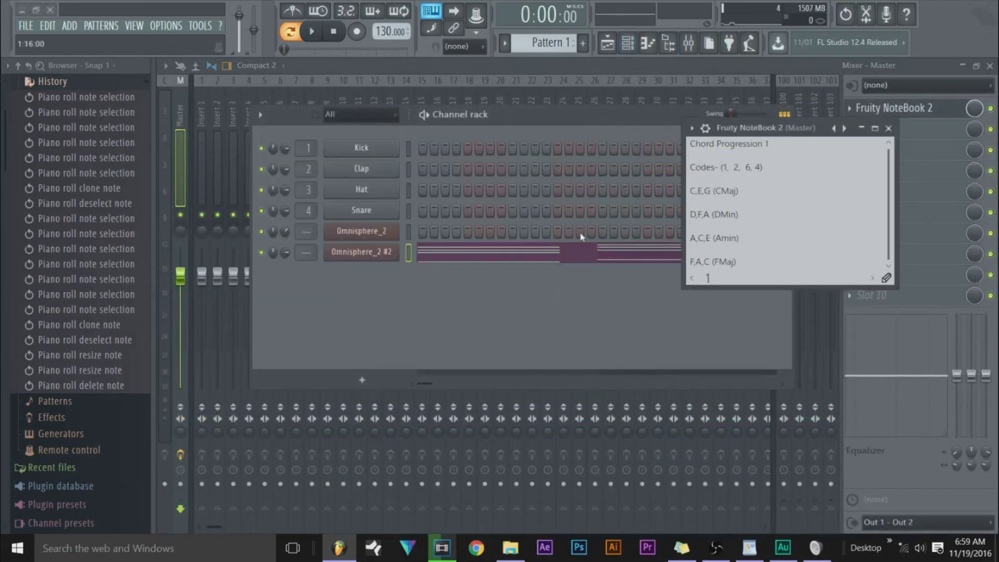
pyautogui.hotkey('ctrl', 'x')
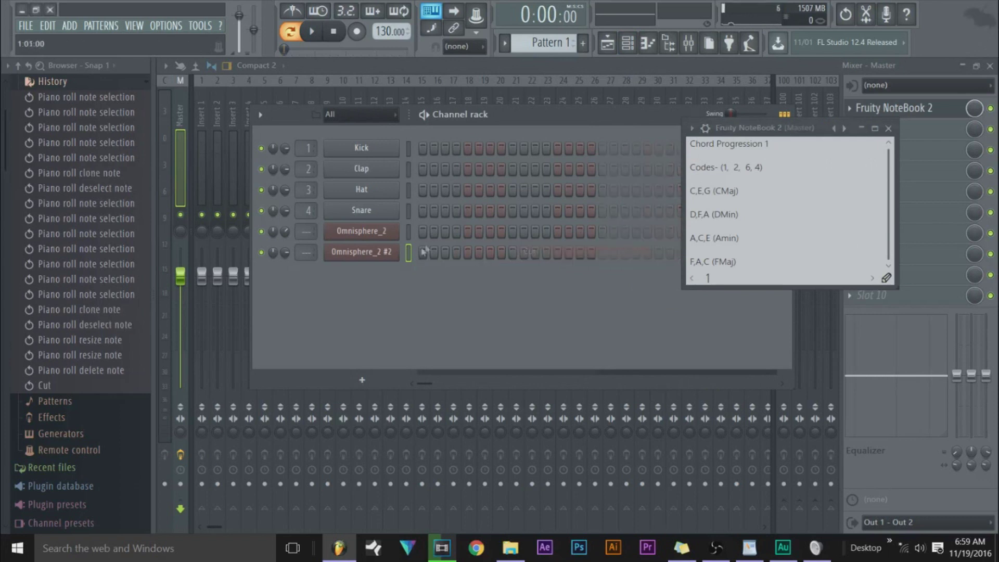
pyautogui.rightClick(372, 259)
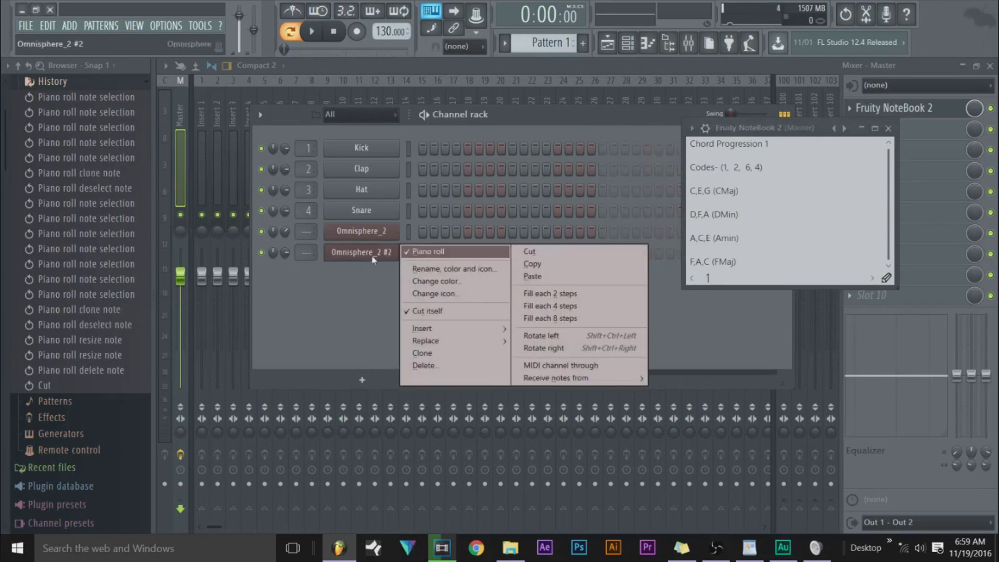
pyautogui.click(428, 252)
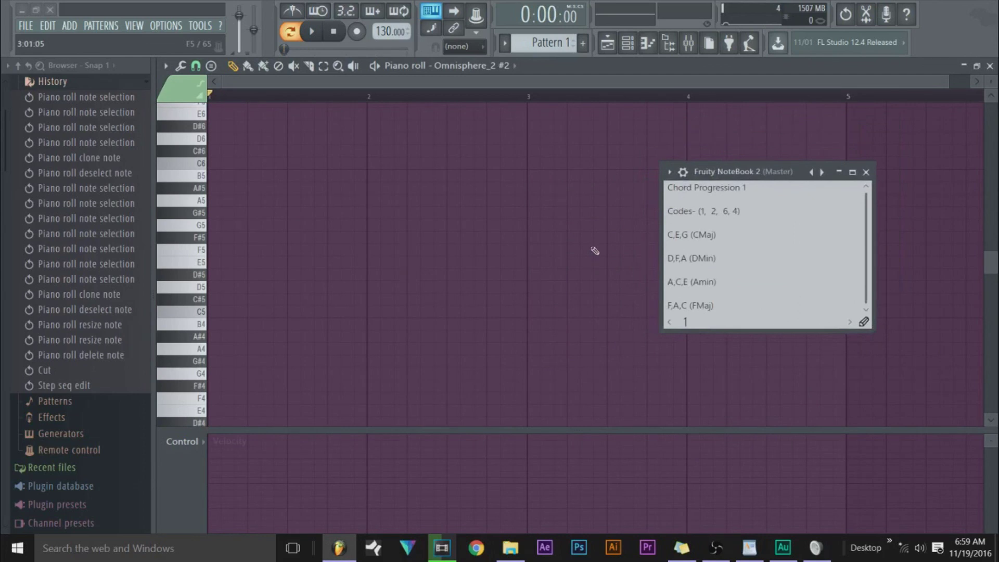
# - Highlight the CMaj line in the notebook and draw its chord in bar 1 as long C5, E5 and G5 notes
pyautogui.click(718, 235)
pyautogui.moveTo(692, 234); pyautogui.dragTo(735, 235)
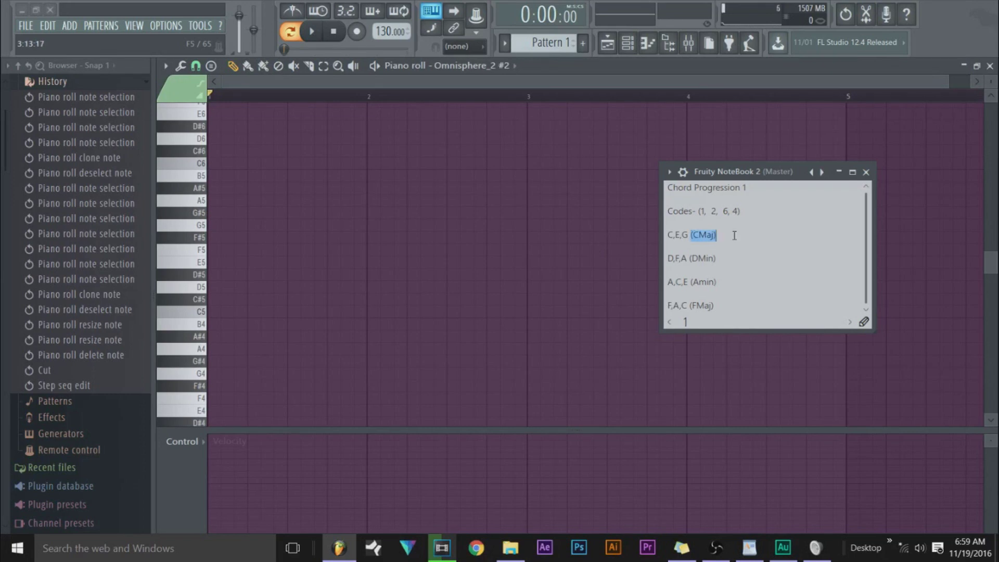
pyautogui.click(731, 236)
pyautogui.click(668, 235)
pyautogui.moveTo(240, 315); pyautogui.dragTo(359, 316)
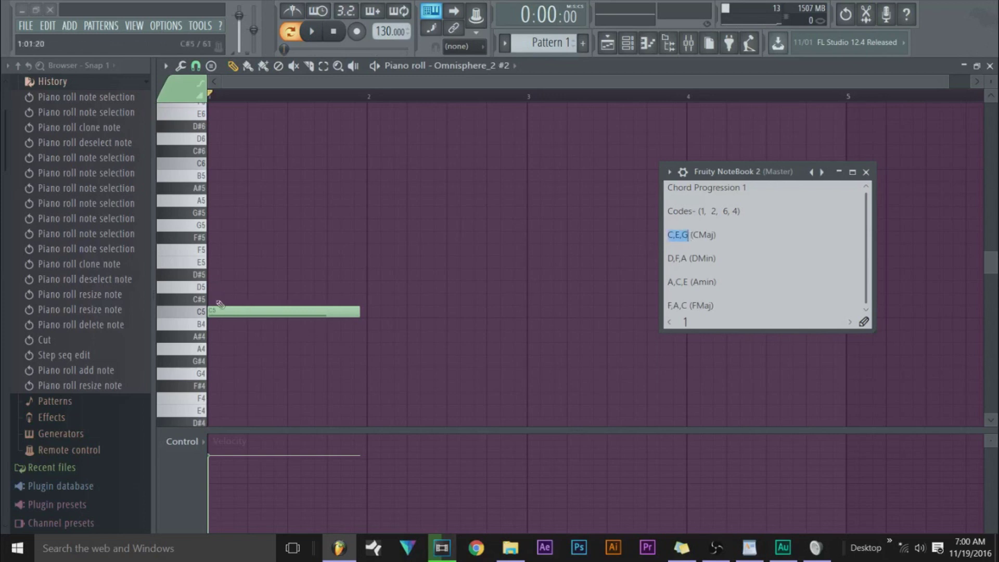
pyautogui.click(229, 261)
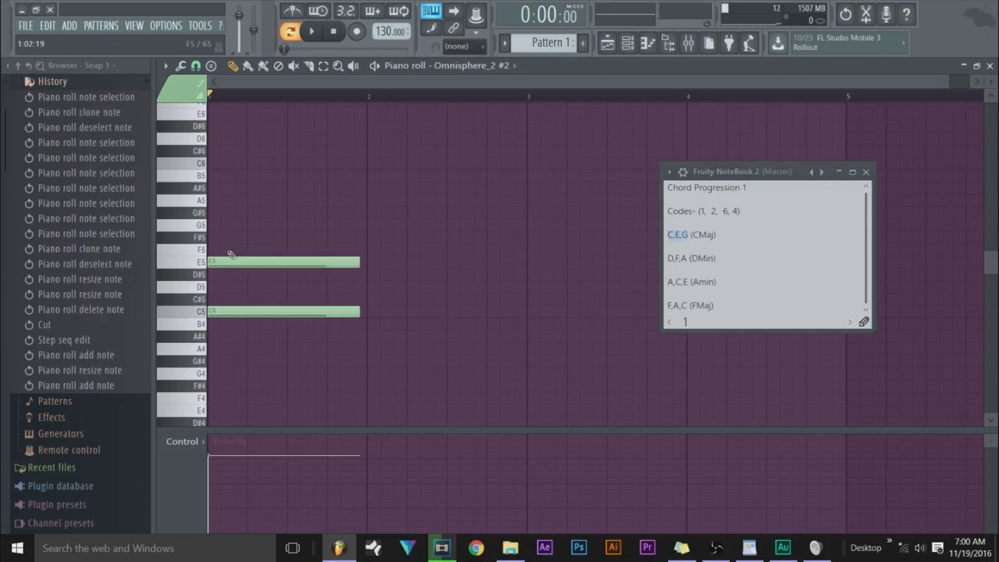
pyautogui.click(229, 225)
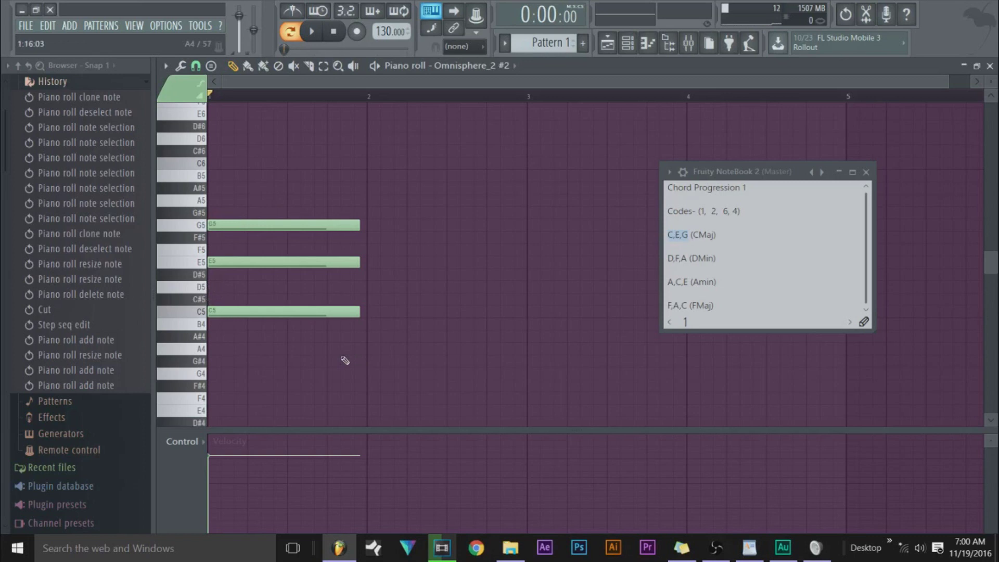
# - Draw the DMin chord in bar 2 with D5, F5 and A5, and highlight its notes in the notebook
pyautogui.click(374, 287)
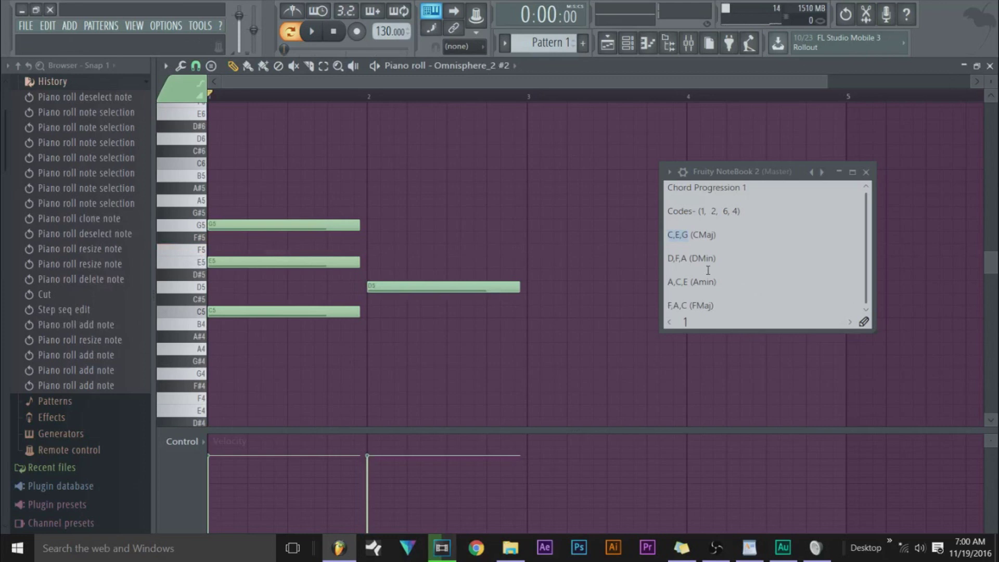
pyautogui.click(374, 250)
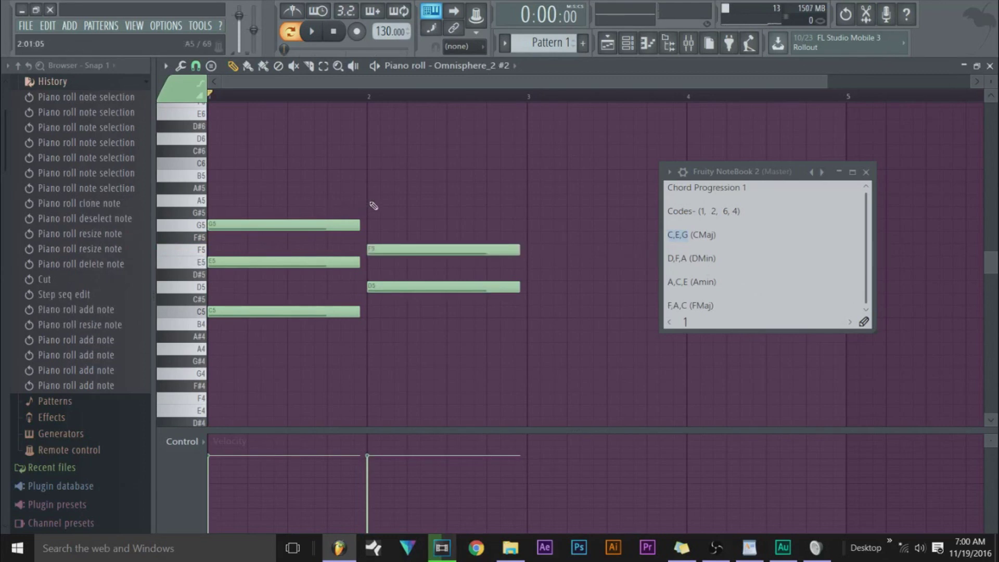
pyautogui.click(374, 200)
pyautogui.moveTo(750, 171); pyautogui.dragTo(780, 171)
pyautogui.moveTo(698, 258); pyautogui.dragTo(719, 258)
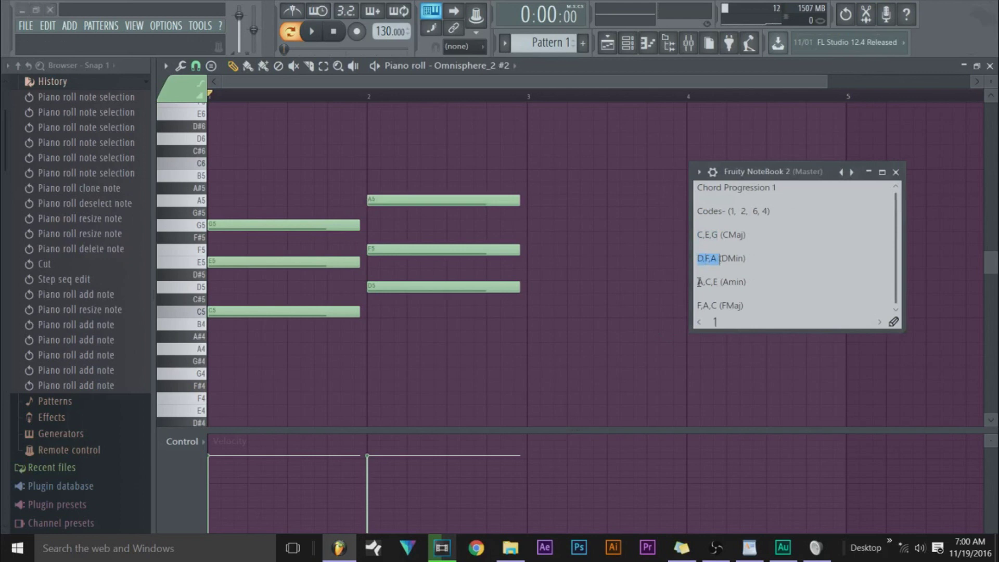
# - Highlight A,C,E in the notebook and draw the Amin chord in bar 3 with A5, C6 and E6
pyautogui.moveTo(698, 282); pyautogui.dragTo(718, 281)
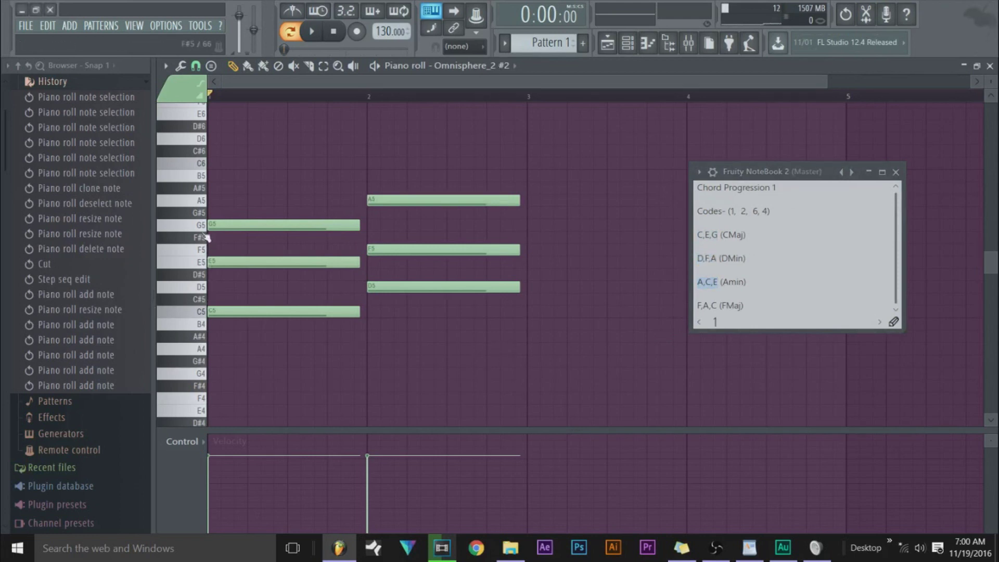
pyautogui.click(530, 201)
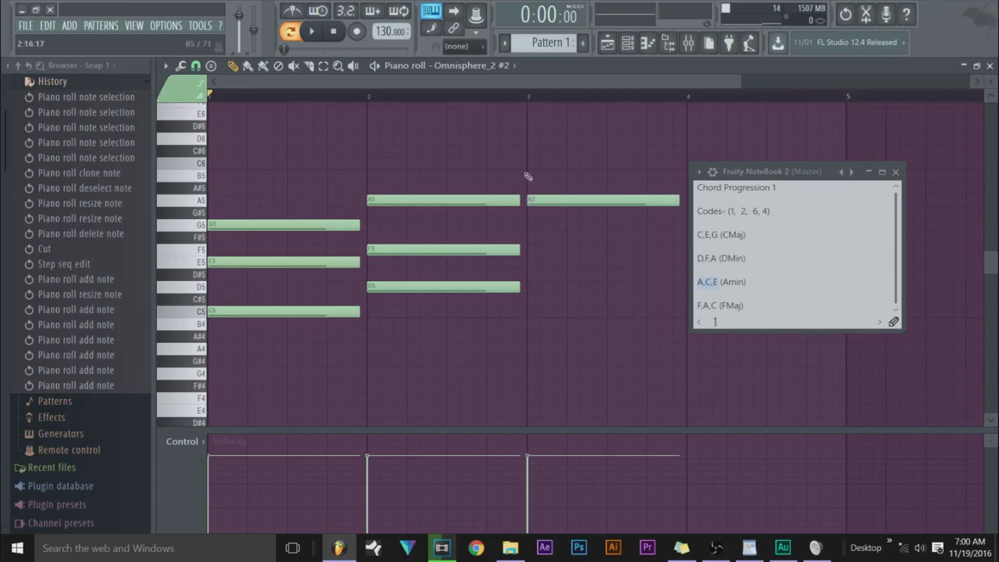
pyautogui.click(533, 164)
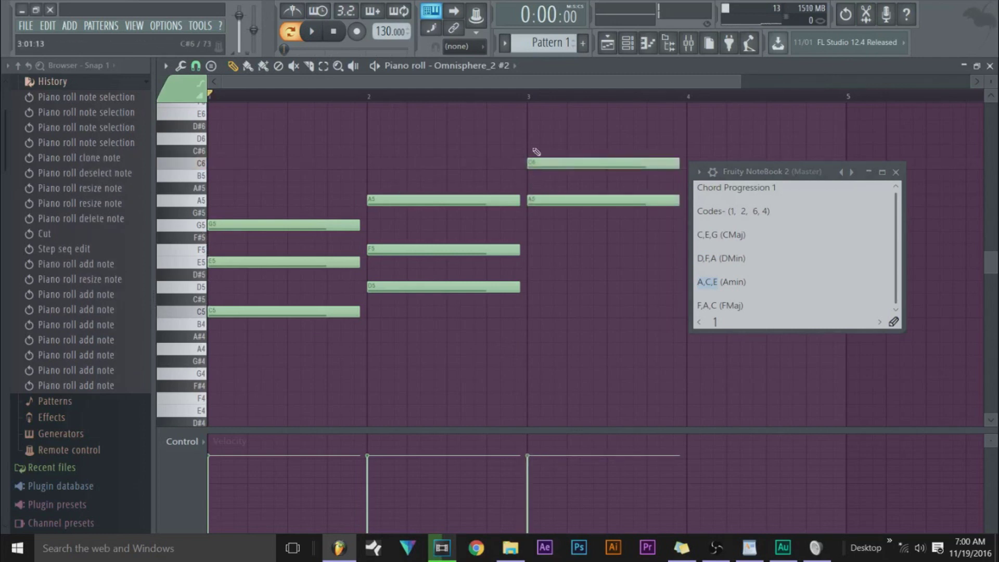
pyautogui.click(534, 113)
# - Draw the FMaj chord in bar 4 with F5, A5 and C6
pyautogui.hscroll(2, 534, 113)
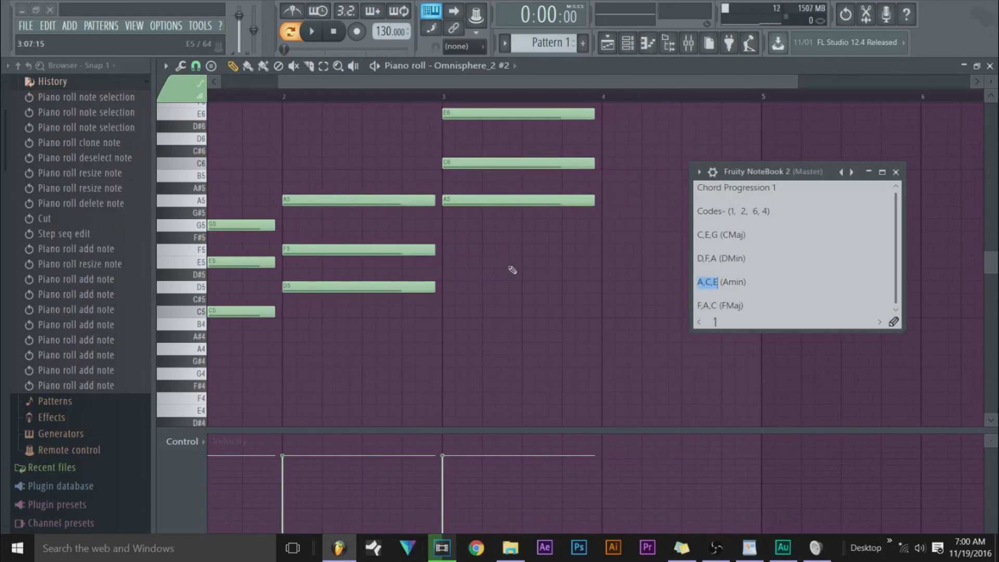
pyautogui.click(608, 248)
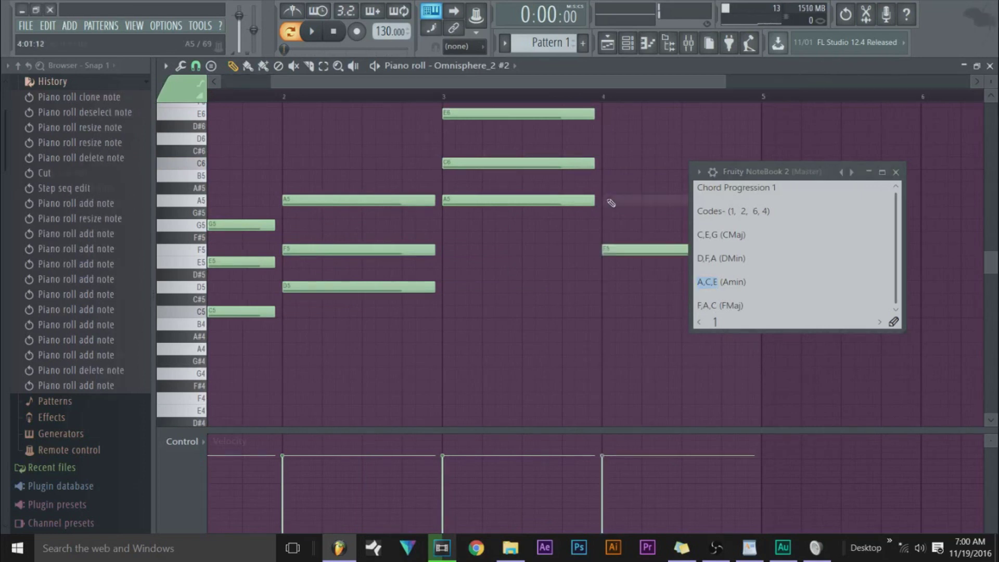
pyautogui.click(611, 201)
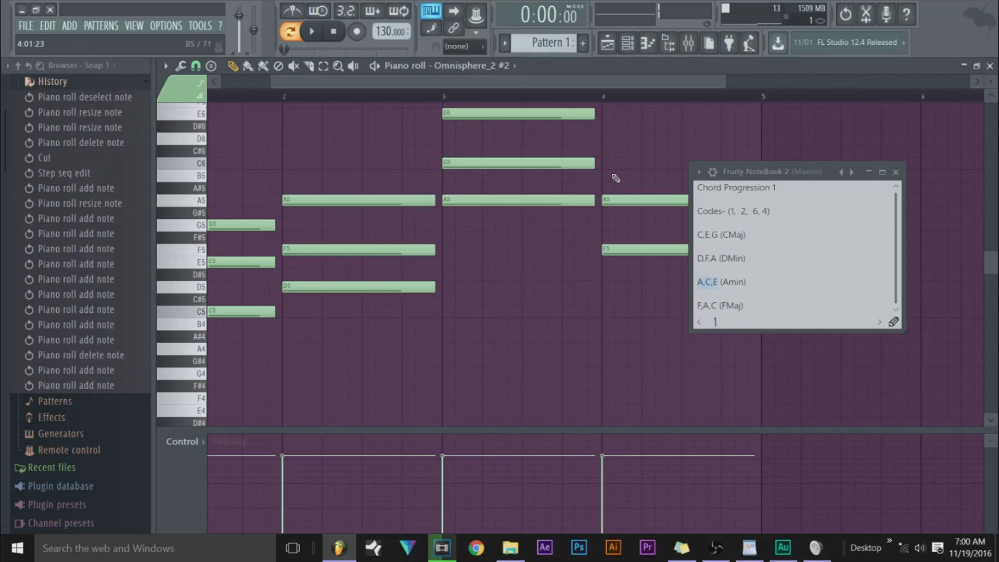
pyautogui.click(612, 162)
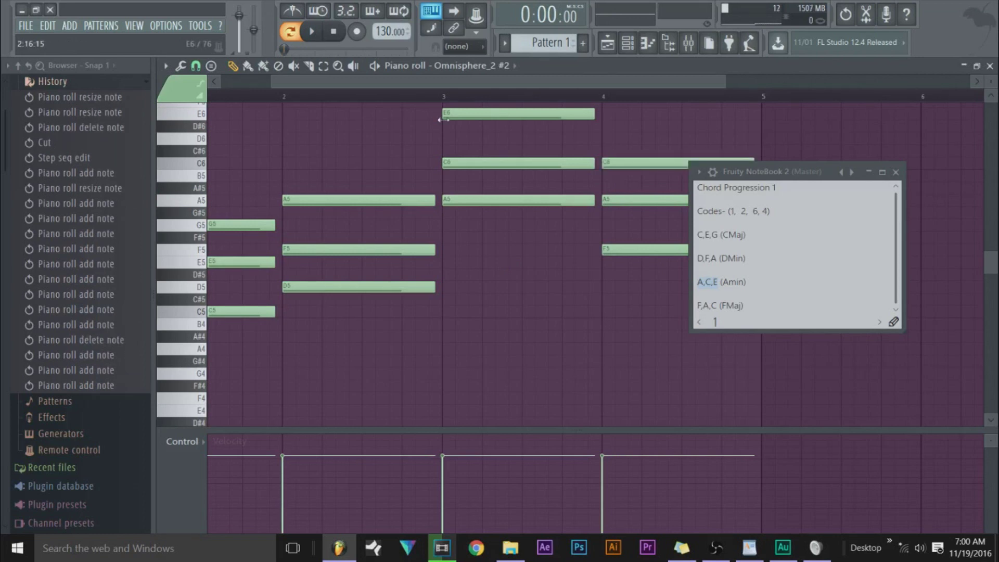
pyautogui.moveTo(441, 120); pyautogui.dragTo(593, 172)
pyautogui.scroll(1, 489, 217)
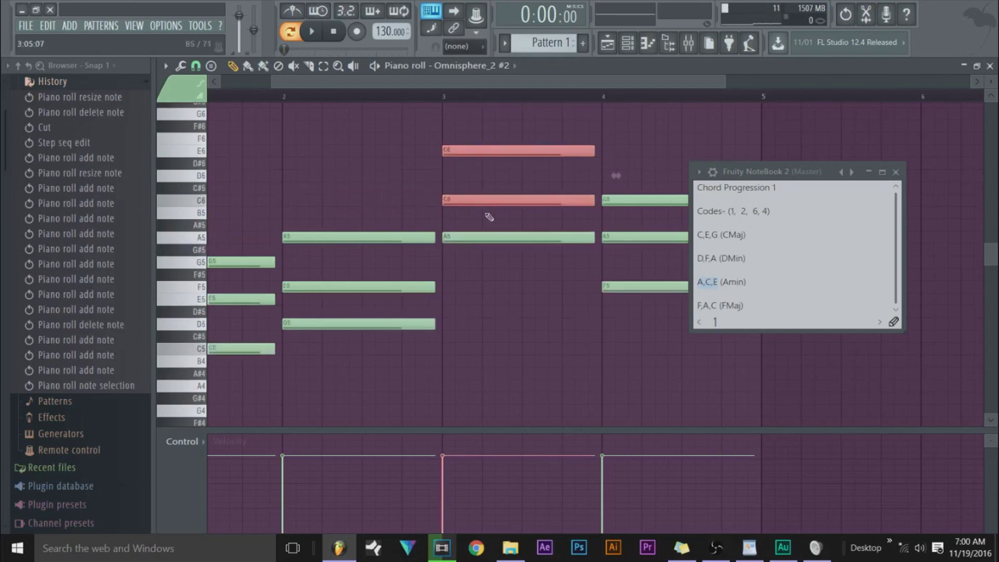
pyautogui.press('Up')
pyautogui.press('Down')
pyautogui.hotkey('ctrl', 'd')
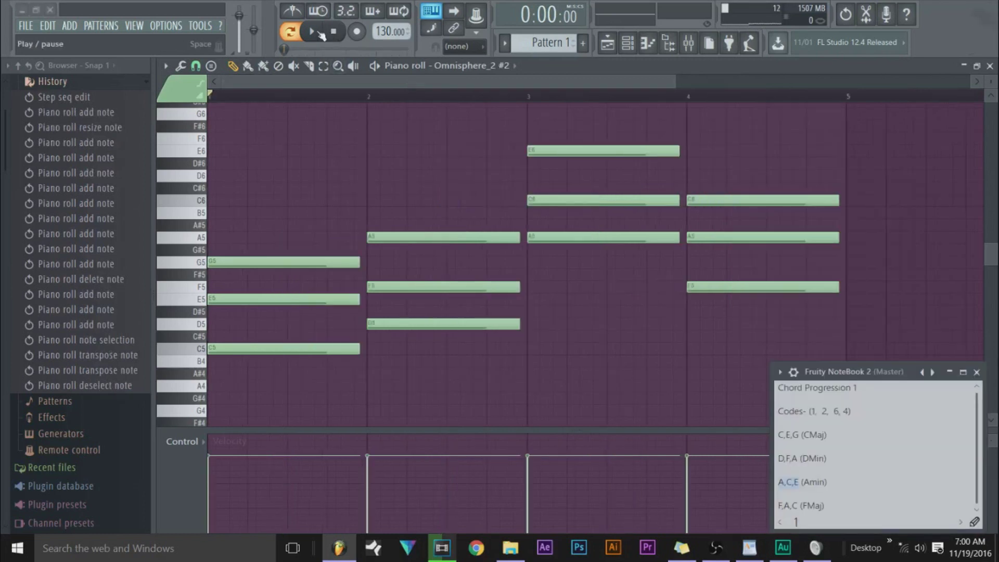
# - Play the progression and shorten all chord notes to about 0:12:16, leaving a gap before each following bar
pyautogui.click(312, 32)
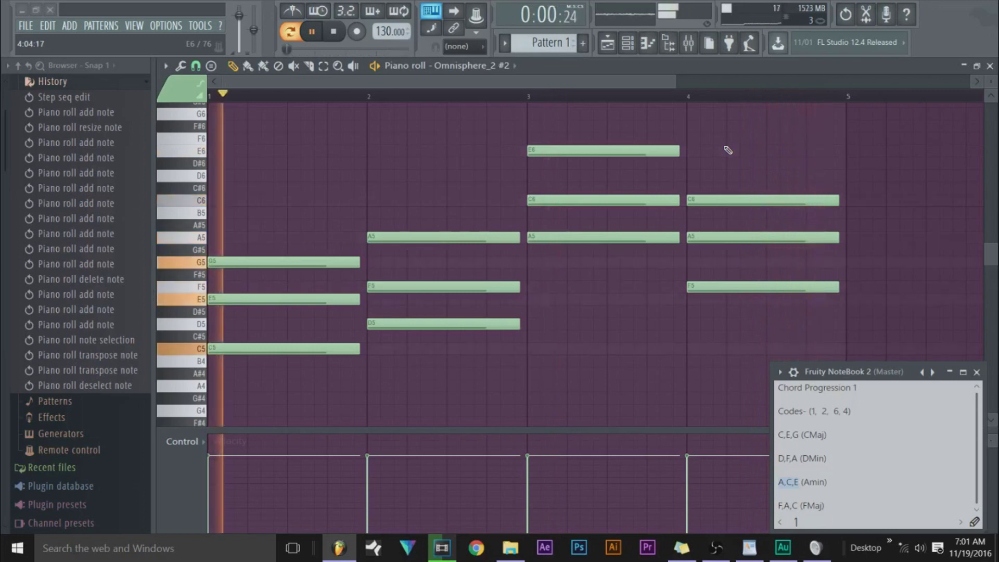
pyautogui.hotkey('ctrl', 'a')
pyautogui.moveTo(359, 300); pyautogui.dragTo(334, 300)
pyautogui.hotkey('ctrl', 'd')
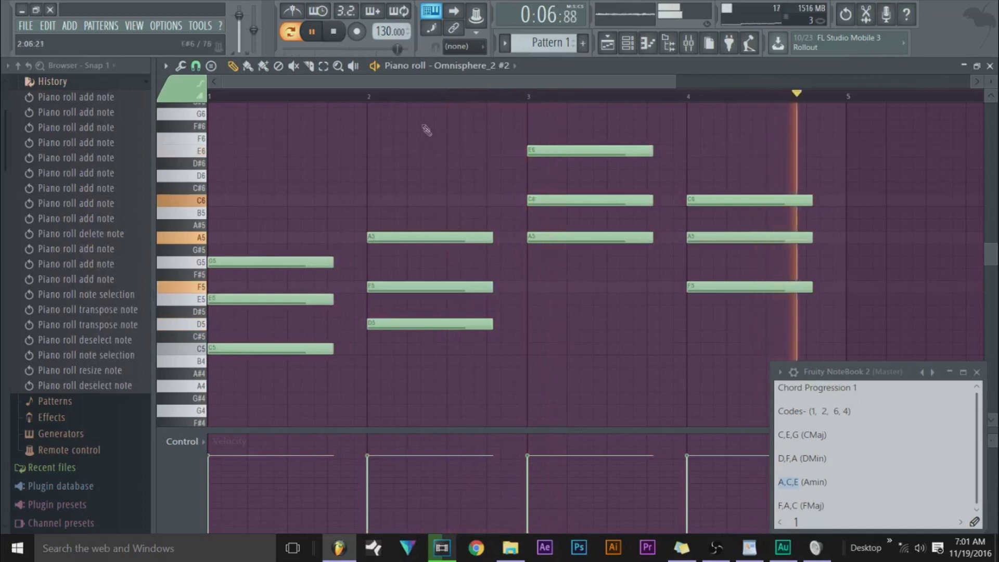
pyautogui.press('space')
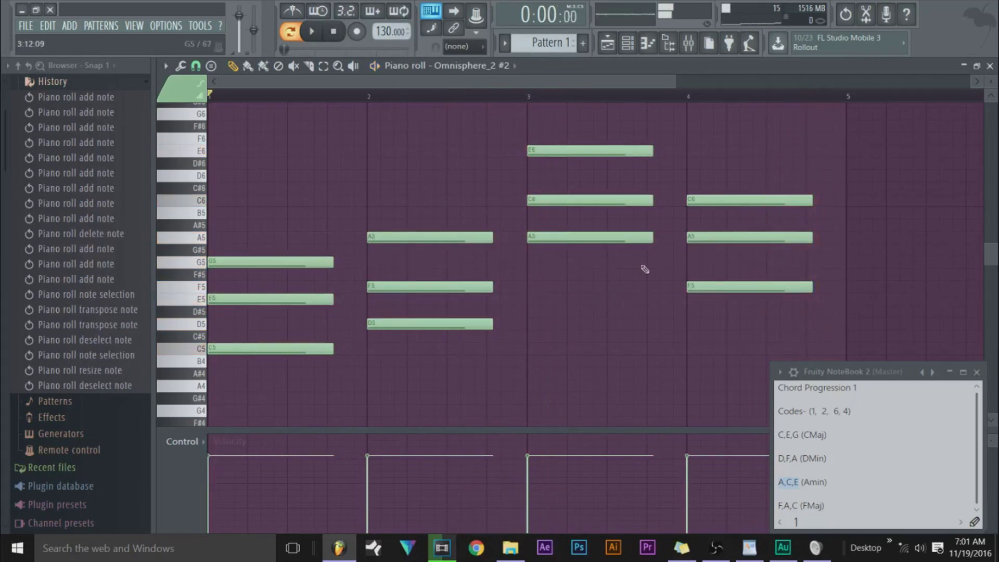
pyautogui.moveTo(578, 129); pyautogui.dragTo(610, 224)
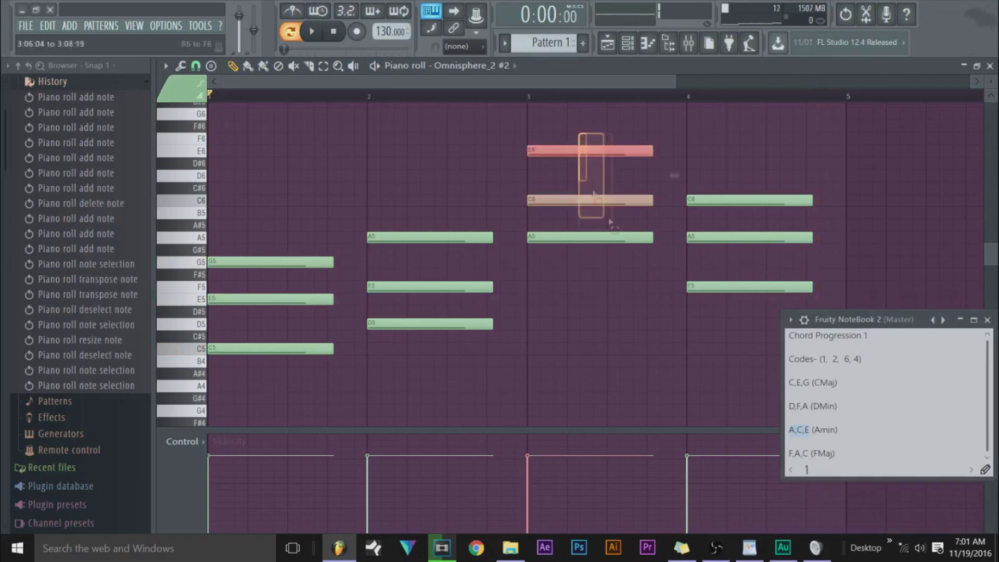
pyautogui.moveTo(828, 191); pyautogui.dragTo(779, 300)
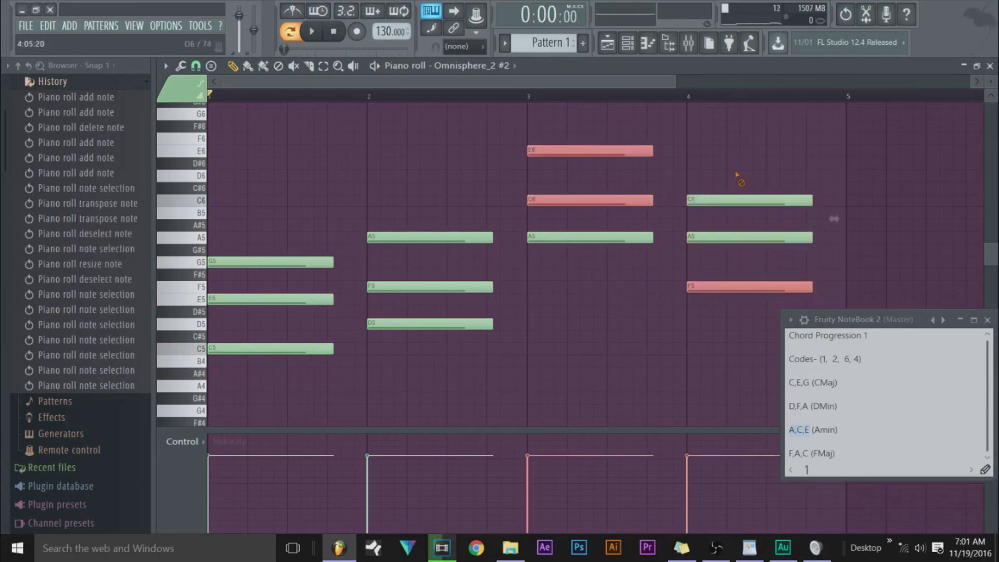
pyautogui.click(587, 122)
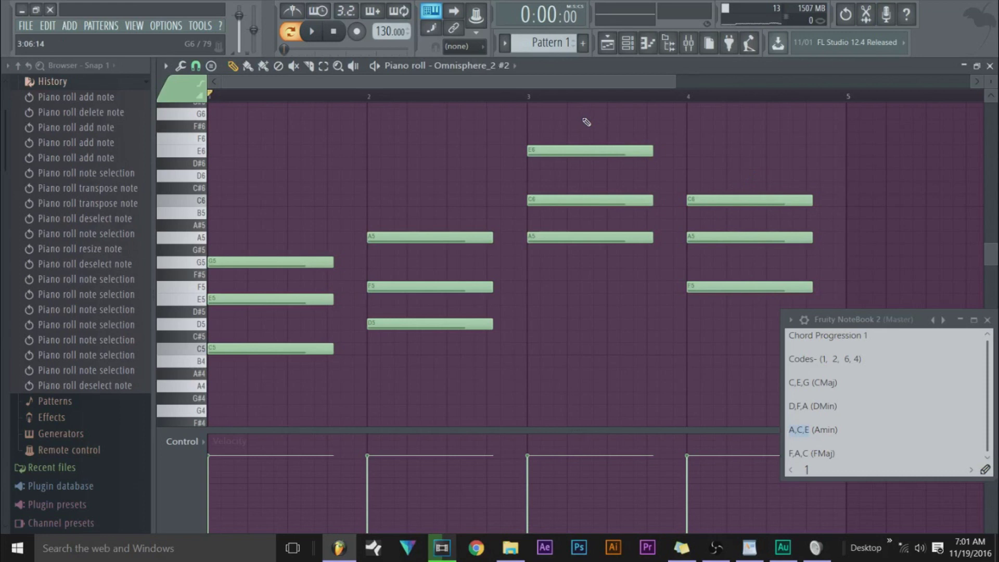
# - Transpose the upper two notes of the bar 3 and bar 4 chords down an octave and play the progression
pyautogui.moveTo(586, 122); pyautogui.dragTo(611, 214)
pyautogui.moveTo(833, 193); pyautogui.dragTo(739, 261)
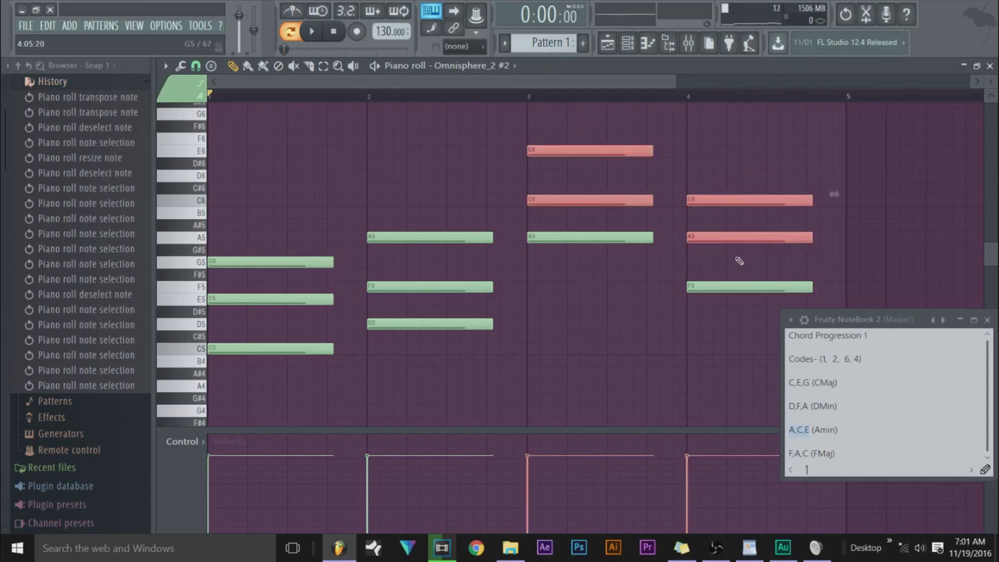
pyautogui.hotkey('ctrl', 'Down')
pyautogui.click(483, 277)
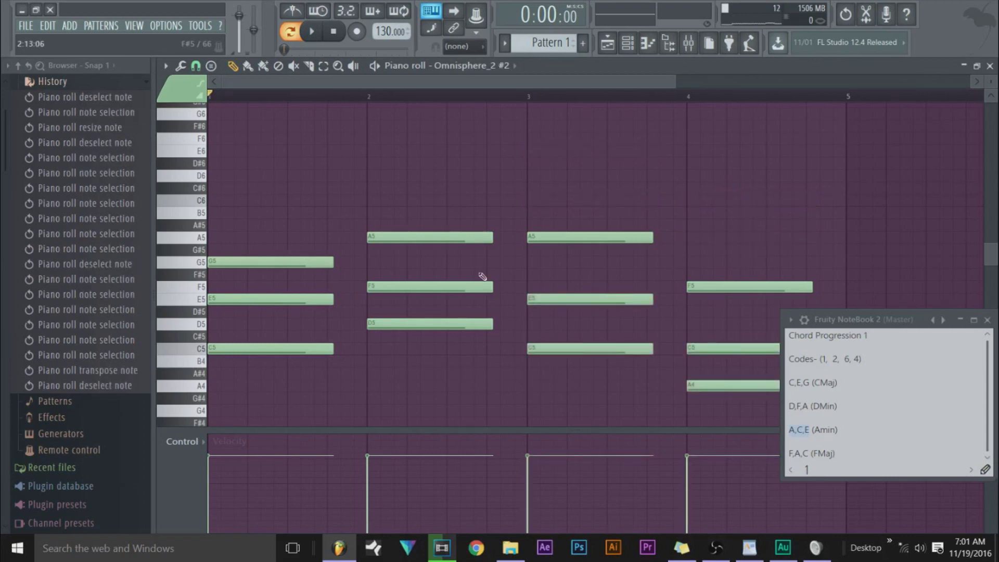
pyautogui.press('space')
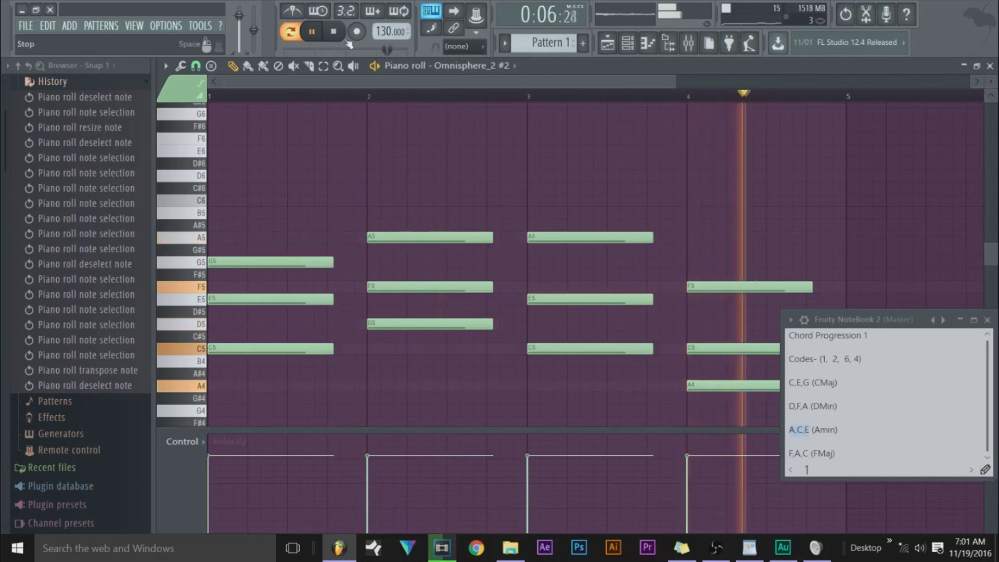
pyautogui.click(334, 32)
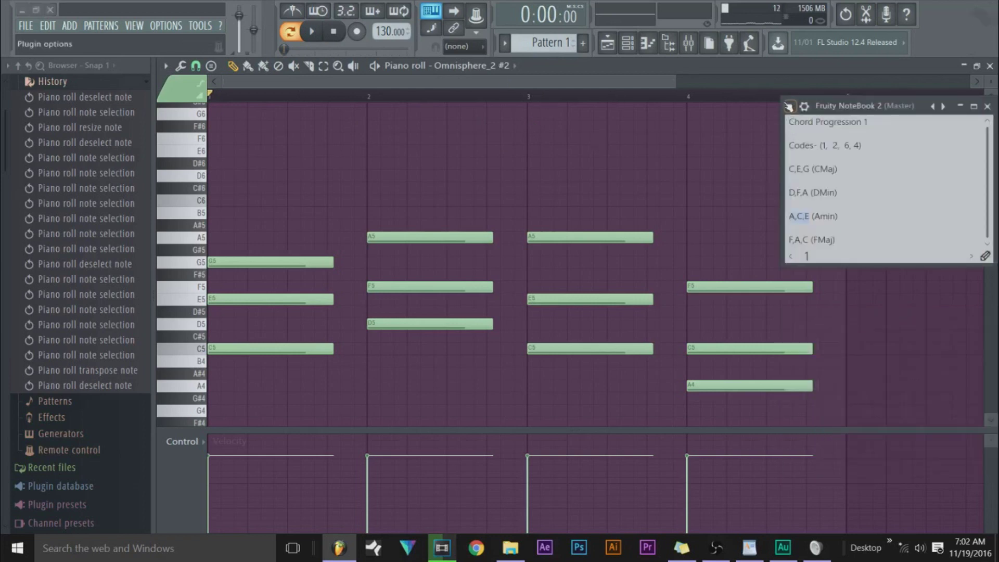
# - Load the "Secret - Chord Progression 2" preset in Fruity NoteBook 2
pyautogui.click(791, 106)
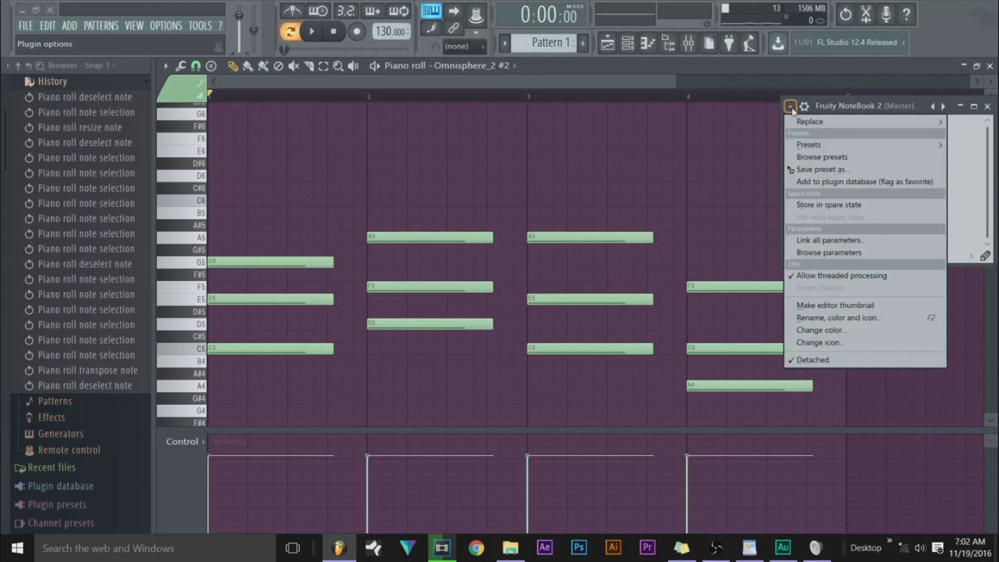
pyautogui.moveTo(812, 145)
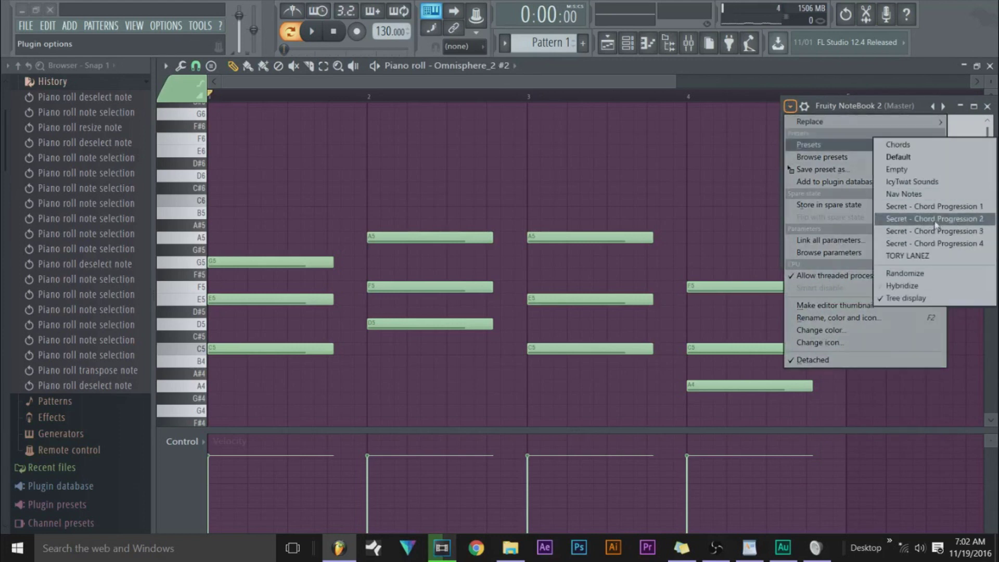
pyautogui.click(934, 219)
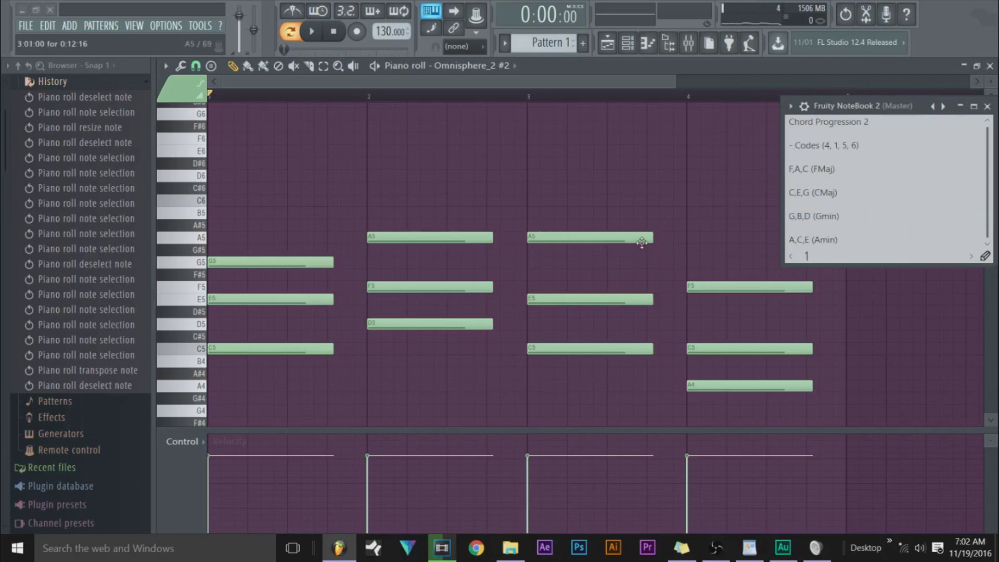
# - Delete all notes from the Omnisphere_2 #2 piano roll
pyautogui.scroll(-1, 521, 229)
pyautogui.hotkey('ctrl', 'a')
pyautogui.press('Delete')
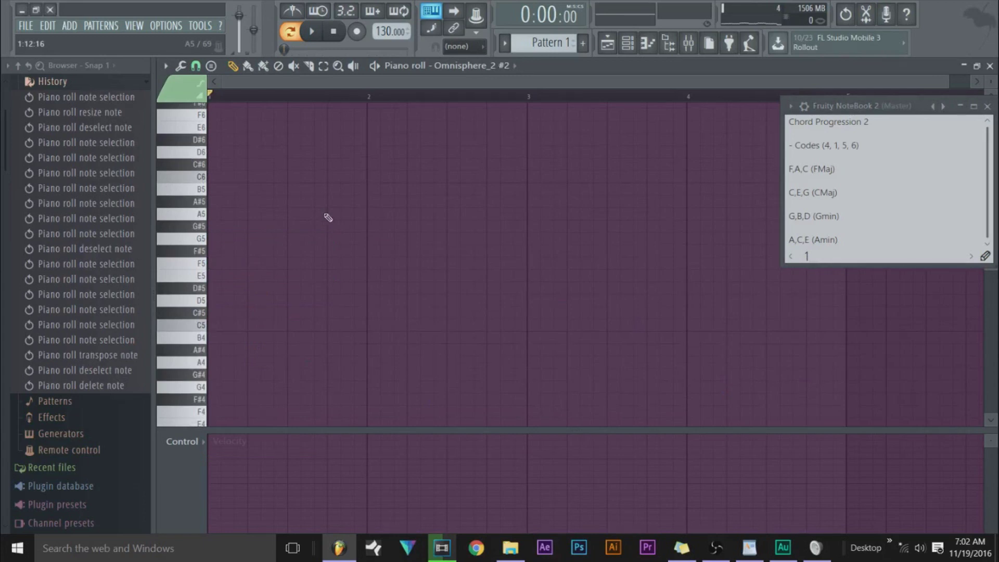
# - Draw the FMaj chord in bar 1 with F5, A5 and C6, following the first chord line of Chord Progression 2
pyautogui.moveTo(223, 263); pyautogui.dragTo(173, 264)
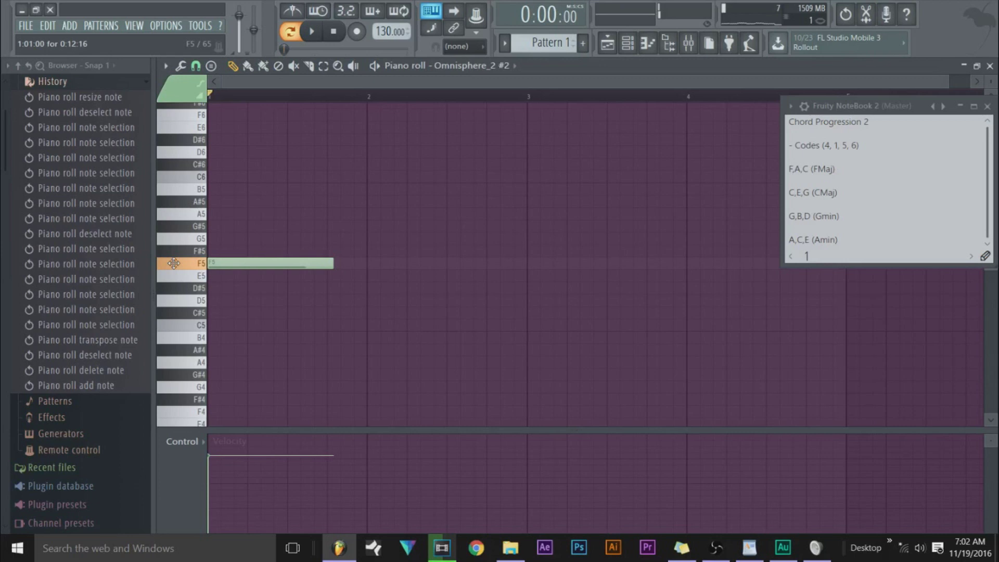
pyautogui.doubleClick(792, 169)
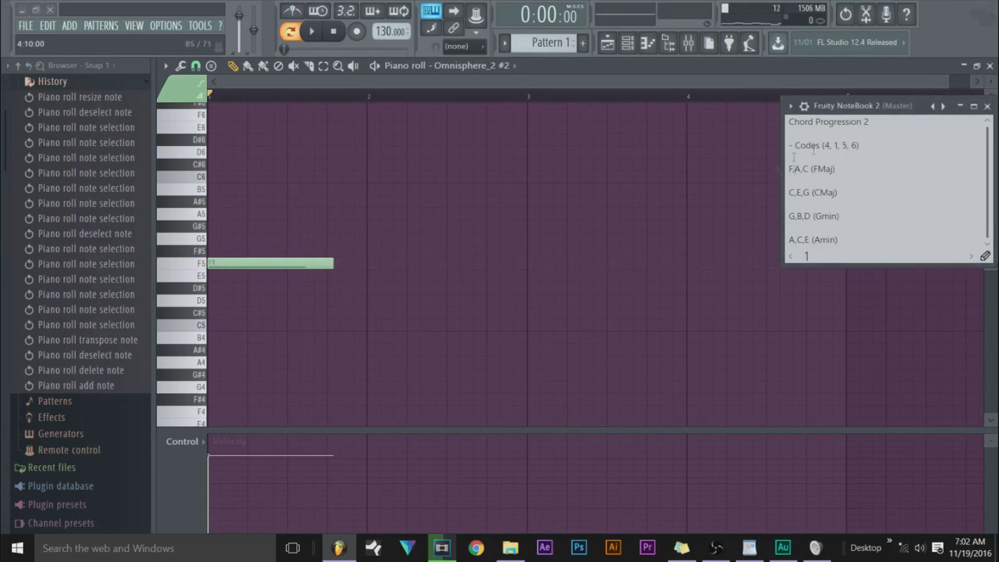
pyautogui.click(219, 214)
pyautogui.click(219, 177)
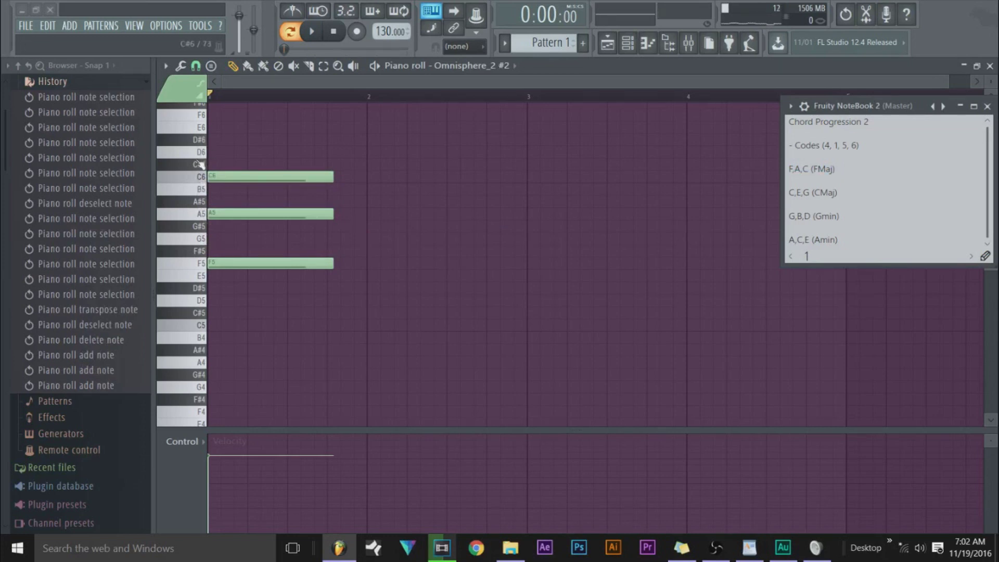
# - Draw the CMaj chord in bar 2 with C5, E5 and G5
pyautogui.click(373, 325)
pyautogui.click(370, 275)
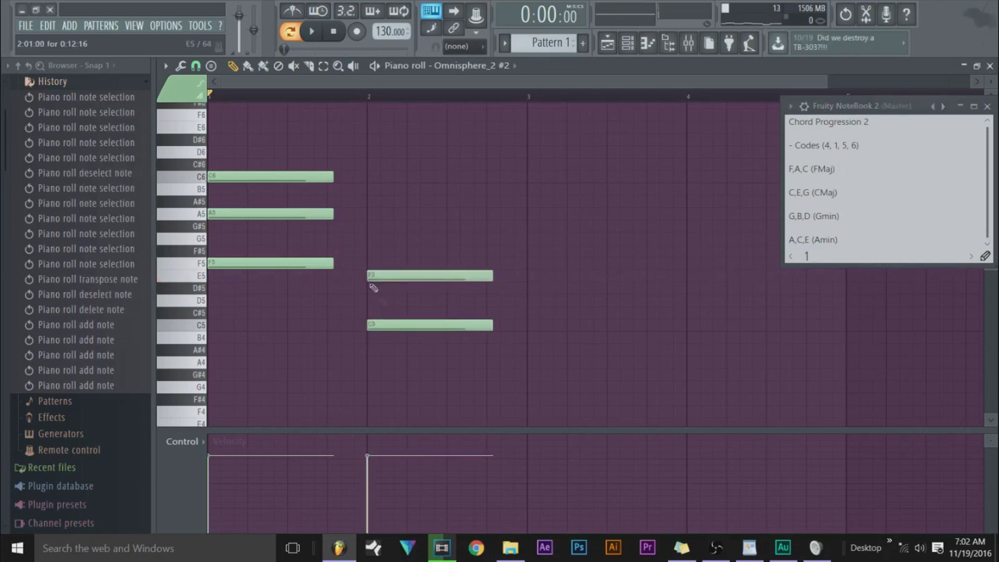
pyautogui.click(370, 240)
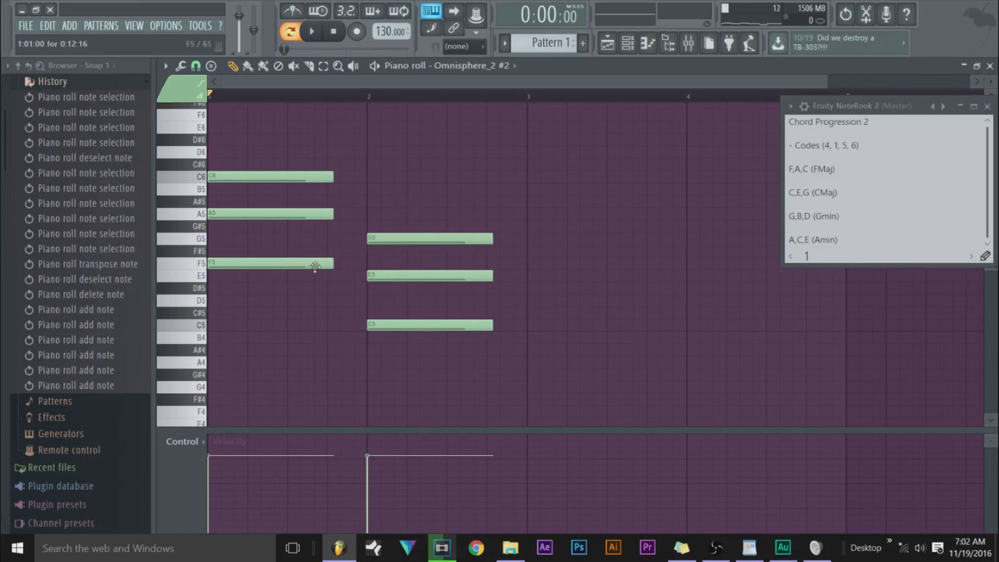
# - Try the bar 2 CMaj chord an octave higher, and return it to C5, E5 and G5
pyautogui.moveTo(366, 231); pyautogui.dragTo(442, 333)
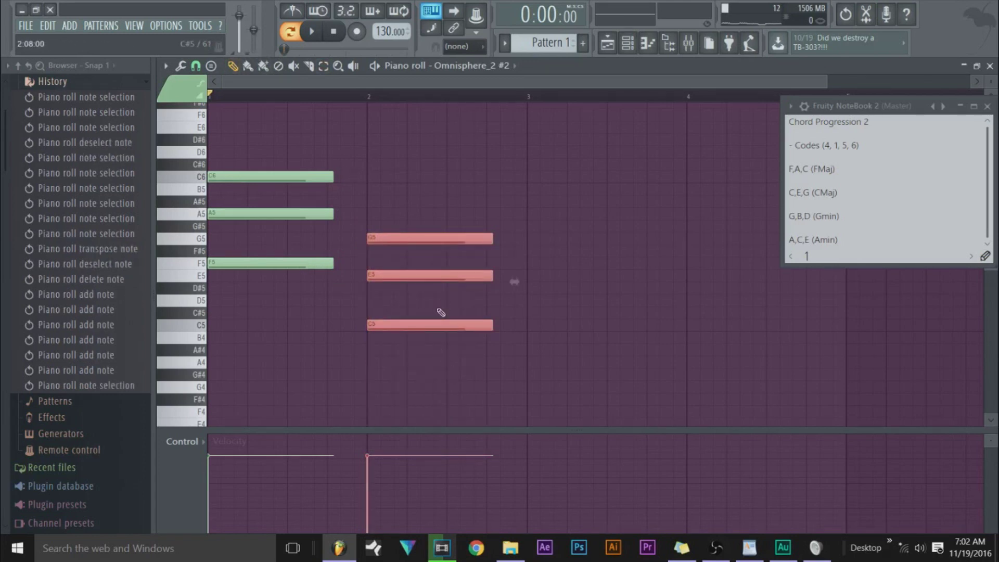
pyautogui.moveTo(440, 323); pyautogui.dragTo(356, 247)
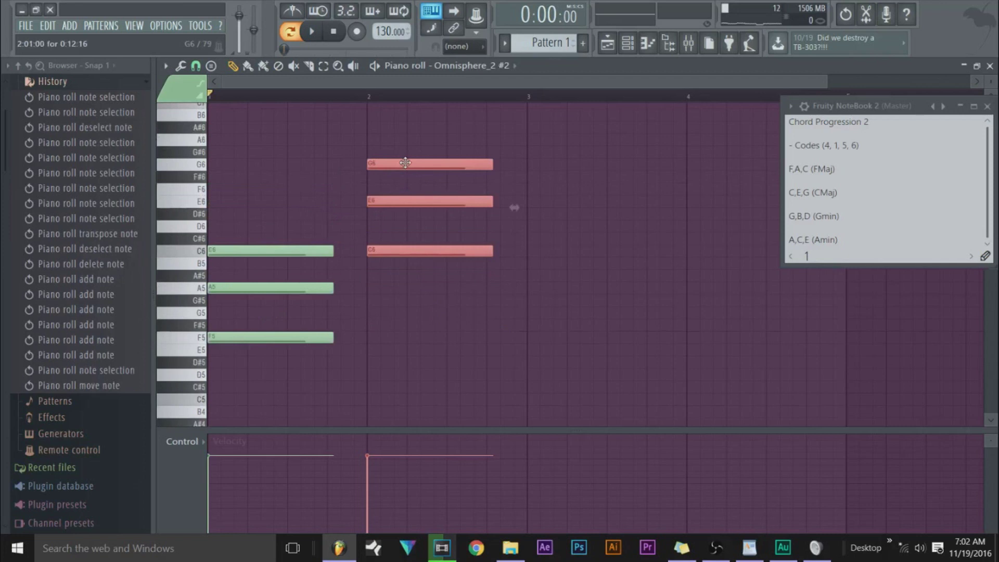
pyautogui.moveTo(406, 163); pyautogui.dragTo(401, 319)
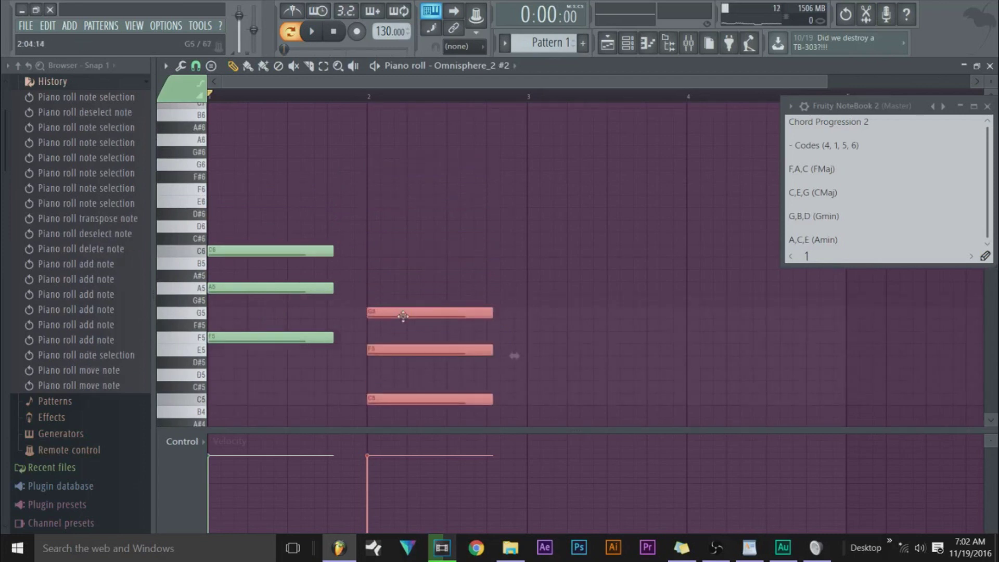
pyautogui.click(412, 297)
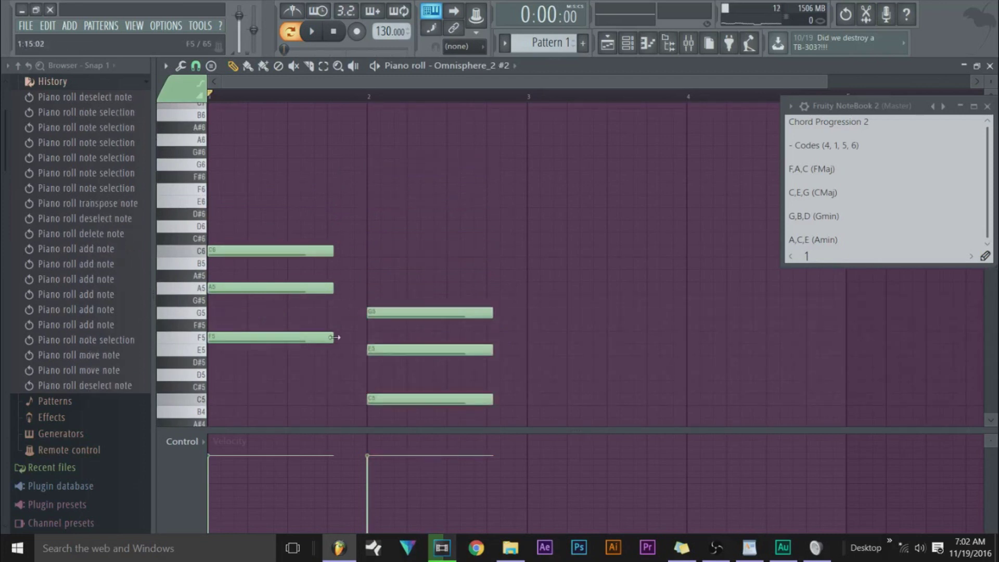
# - Draw the Gmin chord in bar 3 with G5, B5 and D6, following the third chord line of Chord Progression 2
pyautogui.moveTo(840, 193); pyautogui.dragTo(791, 195)
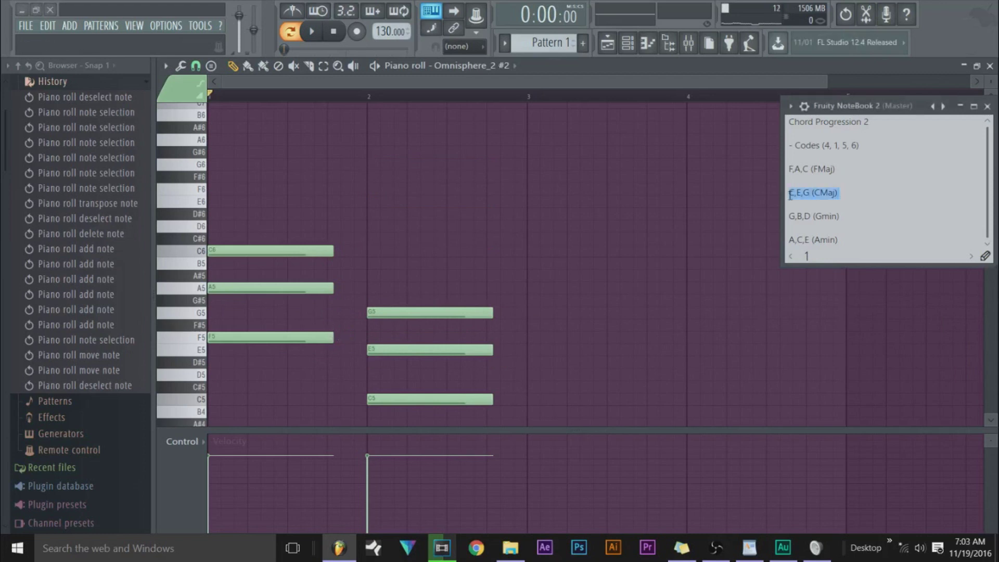
pyautogui.moveTo(841, 217)
pyautogui.mouseDown()
pyautogui.moveTo(804, 217)
pyautogui.moveTo(827, 218)
pyautogui.mouseUp()
pyautogui.click(810, 217)
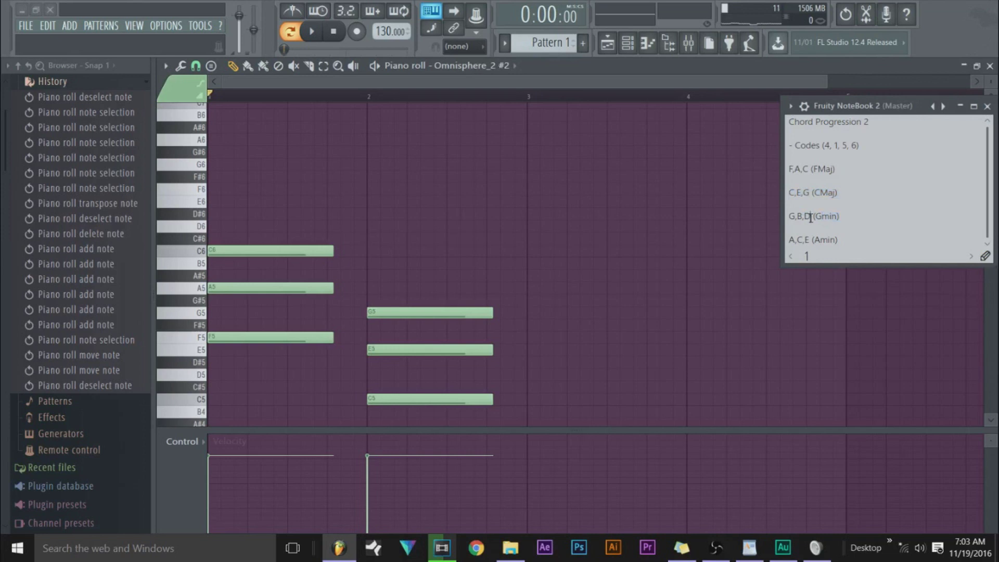
pyautogui.click(617, 238)
pyautogui.rightClick(617, 239)
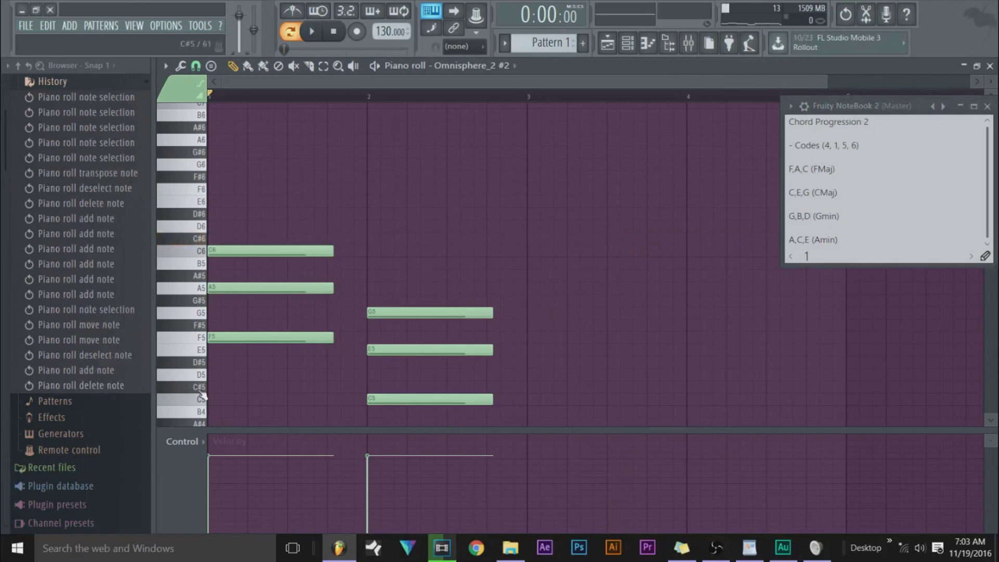
pyautogui.click(528, 312)
pyautogui.click(527, 263)
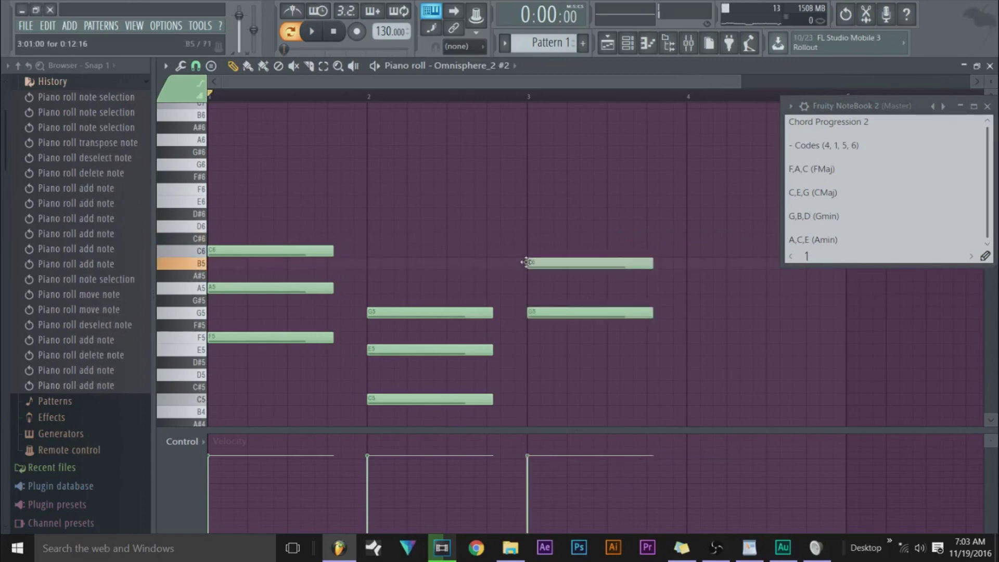
pyautogui.click(528, 225)
pyautogui.click(675, 350)
pyautogui.rightClick(676, 350)
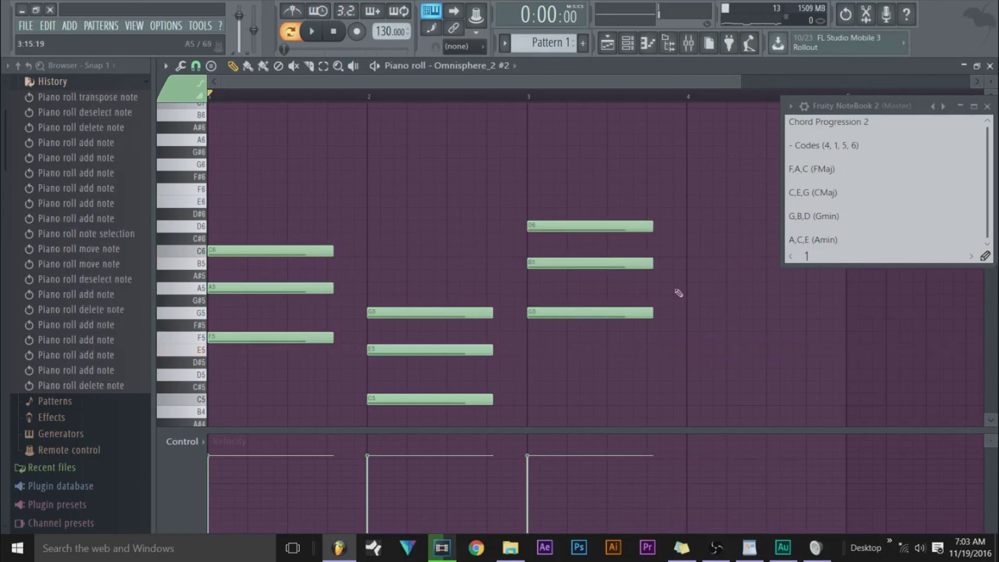
# - Draw the Amin chord in bar 4 with A5, C6 and E6
pyautogui.click(690, 287)
pyautogui.click(697, 251)
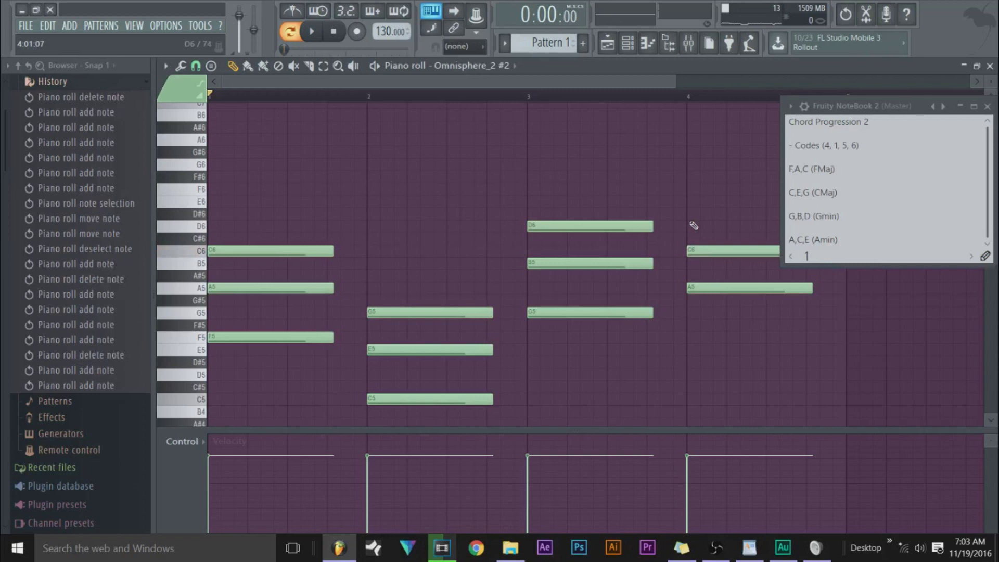
pyautogui.click(692, 201)
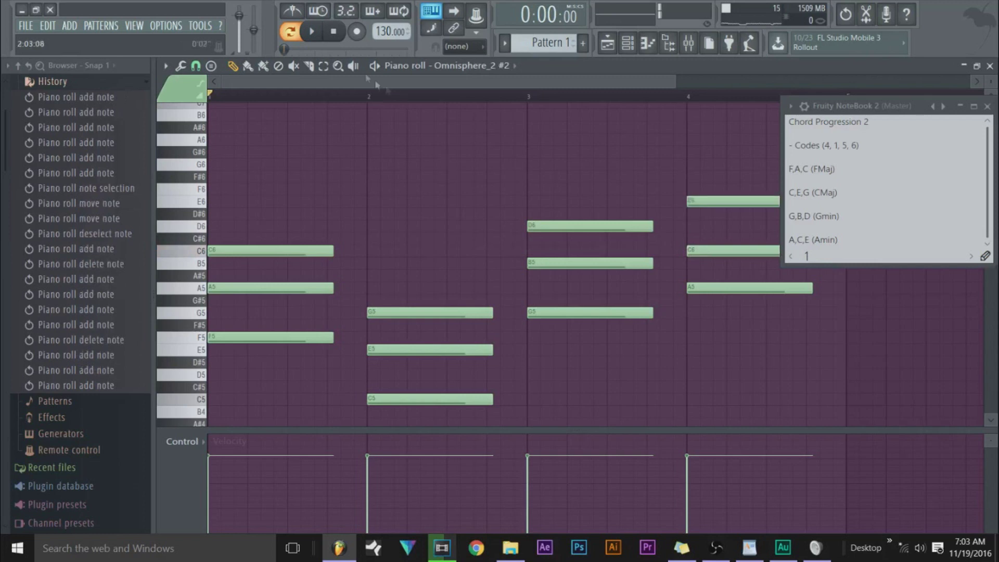
# - Play back the four-bar progression with the bar 2 chord selected, and stop playback
pyautogui.click(310, 32)
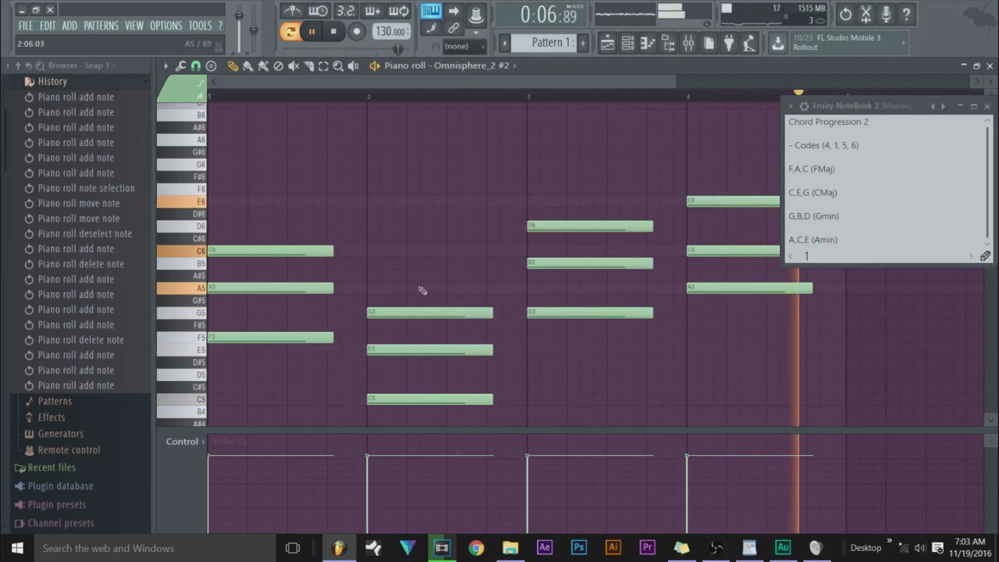
pyautogui.moveTo(423, 290); pyautogui.dragTo(420, 423)
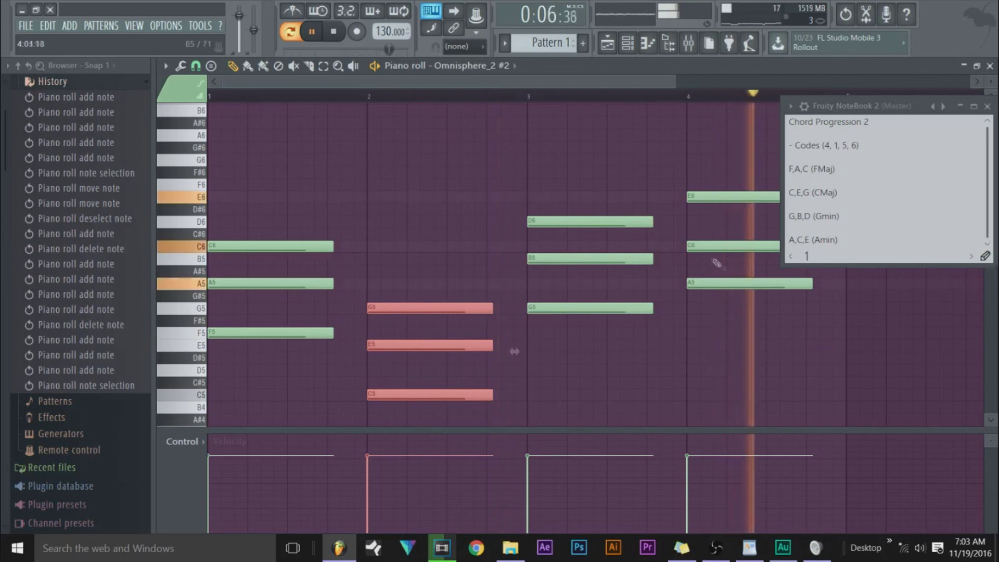
pyautogui.press('space')
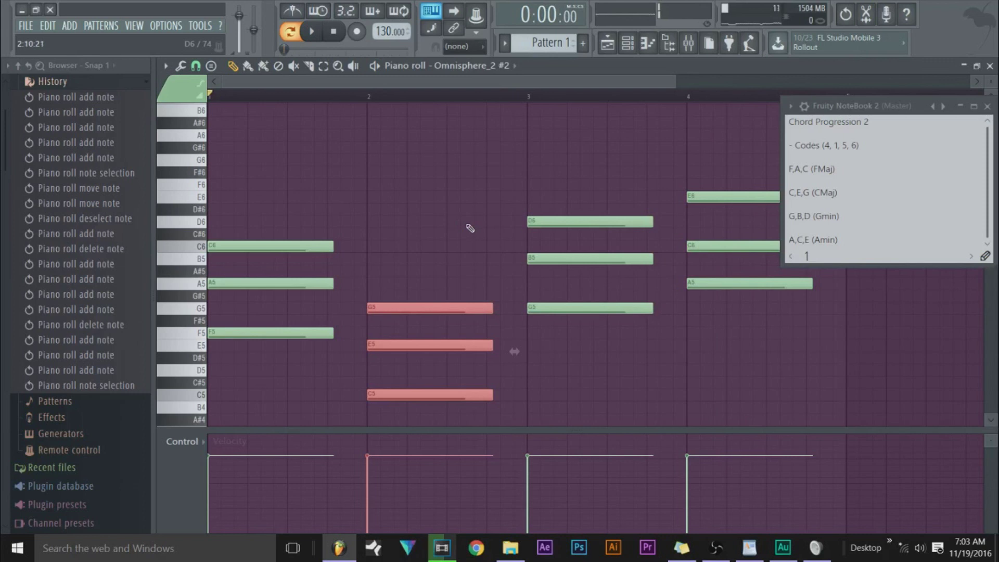
# - Audition the progression with the bar 2 chord raised an octave, and return that chord to C5, E5 and G5
pyautogui.click(470, 228)
pyautogui.moveTo(434, 286); pyautogui.dragTo(511, 409)
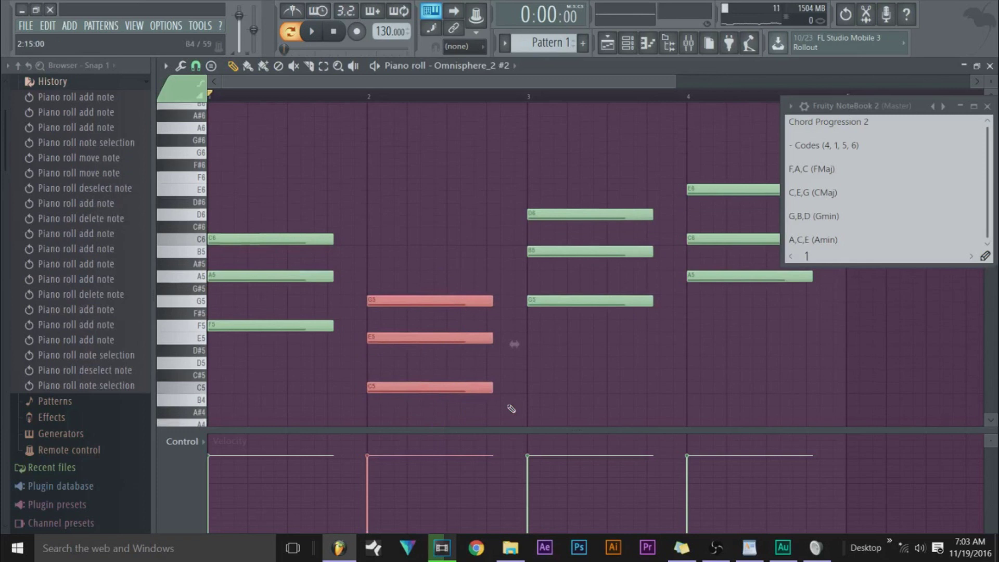
pyautogui.hotkey('ctrl', 'Up')
pyautogui.press('space')
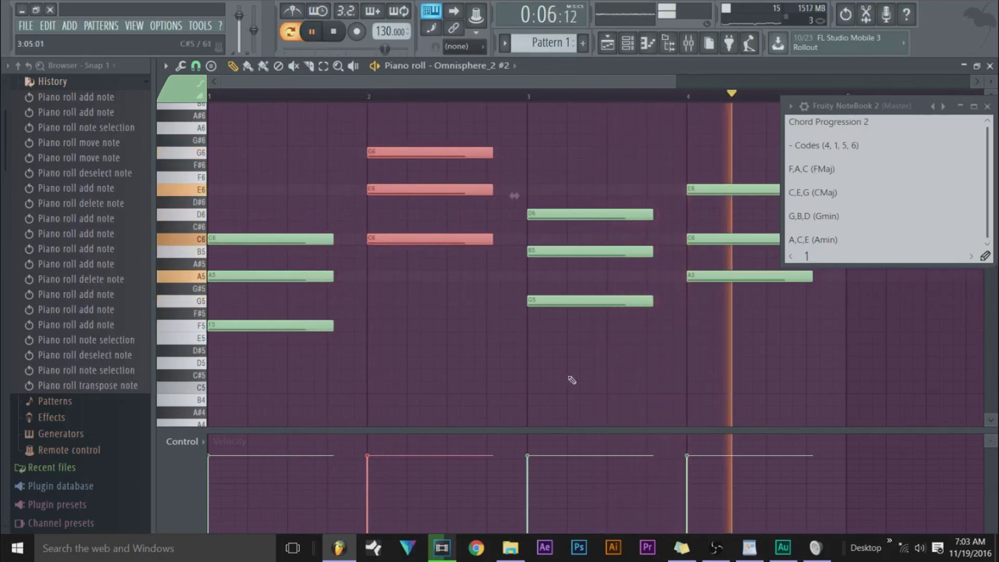
pyautogui.hotkey('ctrl', 'Down')
pyautogui.click(339, 34)
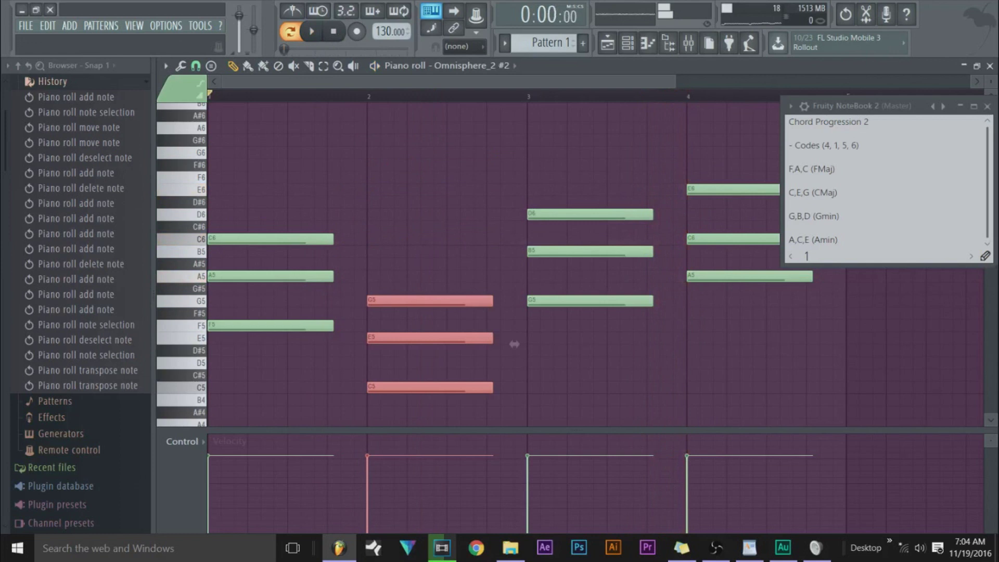
pyautogui.click(514, 344)
# - Try transposing all four chords up one semitone
pyautogui.scroll(-1, 515, 344)
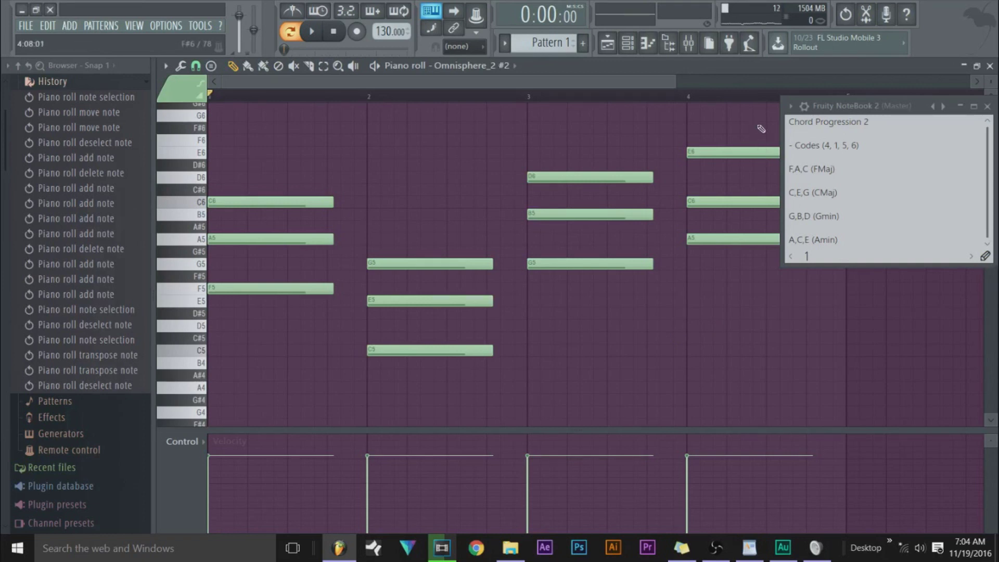
pyautogui.moveTo(762, 129); pyautogui.dragTo(211, 400)
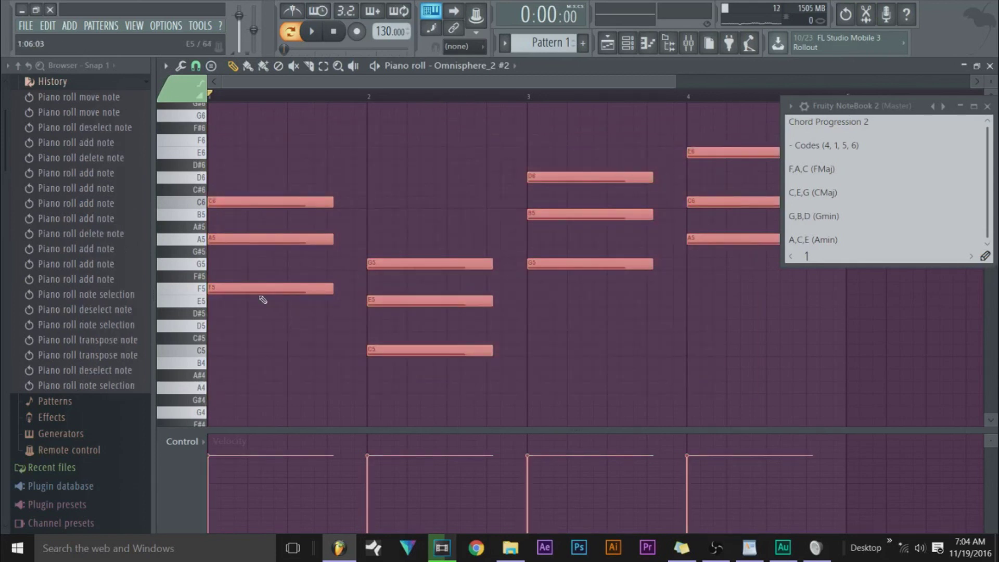
pyautogui.hotkey('shift', 'Up')
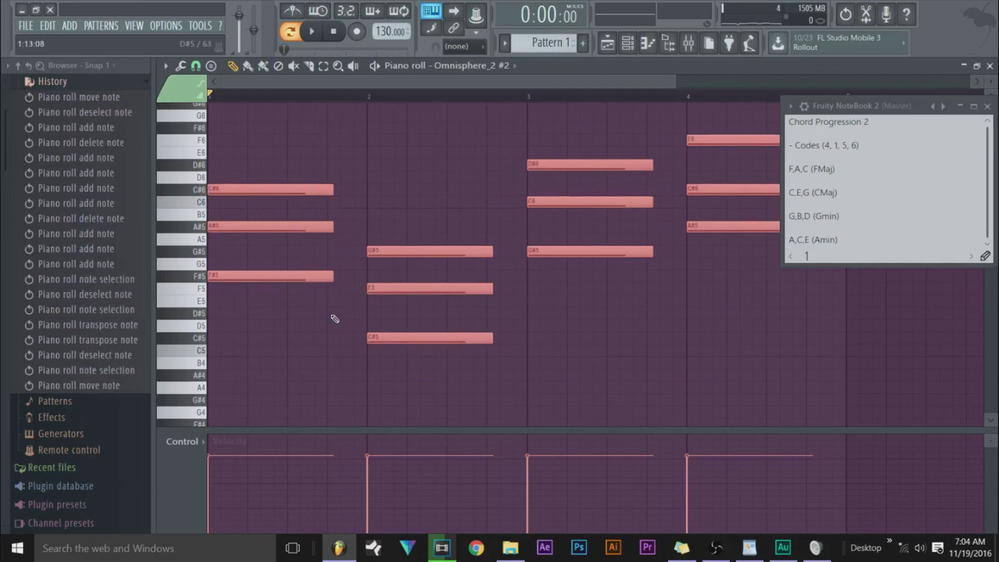
pyautogui.click(335, 319)
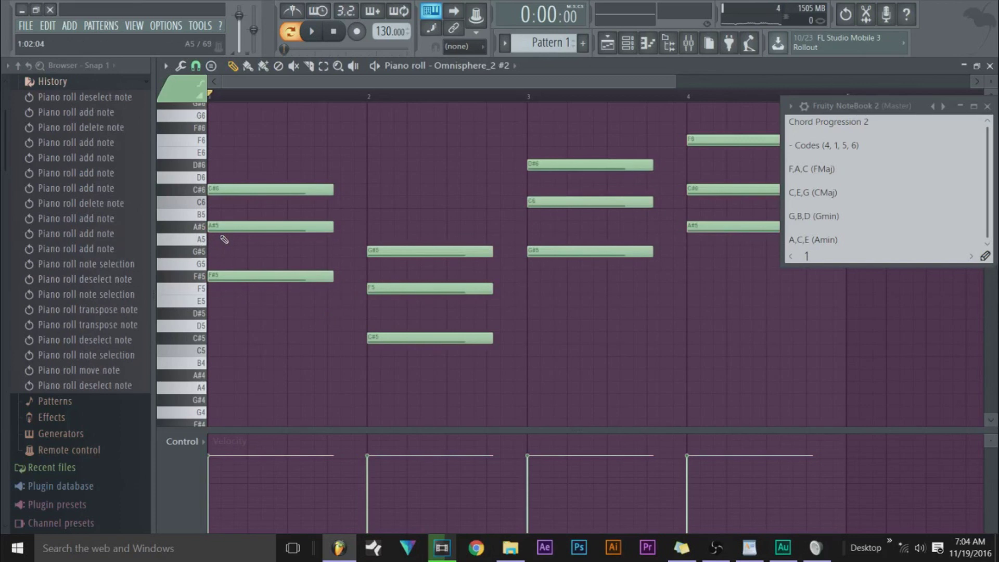
pyautogui.moveTo(276, 123); pyautogui.dragTo(292, 138)
# - Try lowering all chords so bar 1 becomes B4, D#5 and F#5, and revoice the bar 2 and bar 3 chords separately
pyautogui.hotkey('ctrl', 'a')
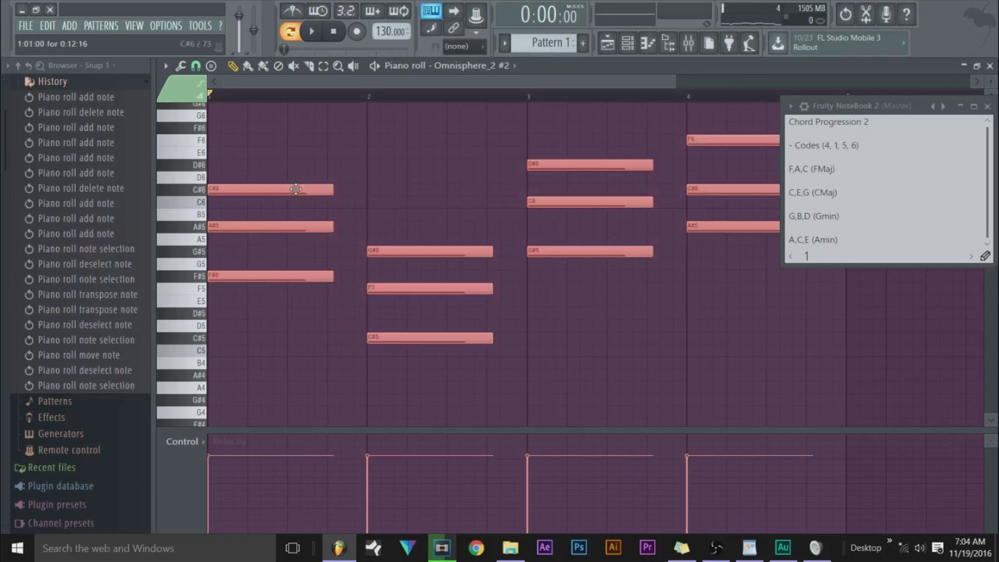
pyautogui.moveTo(296, 189); pyautogui.dragTo(295, 276)
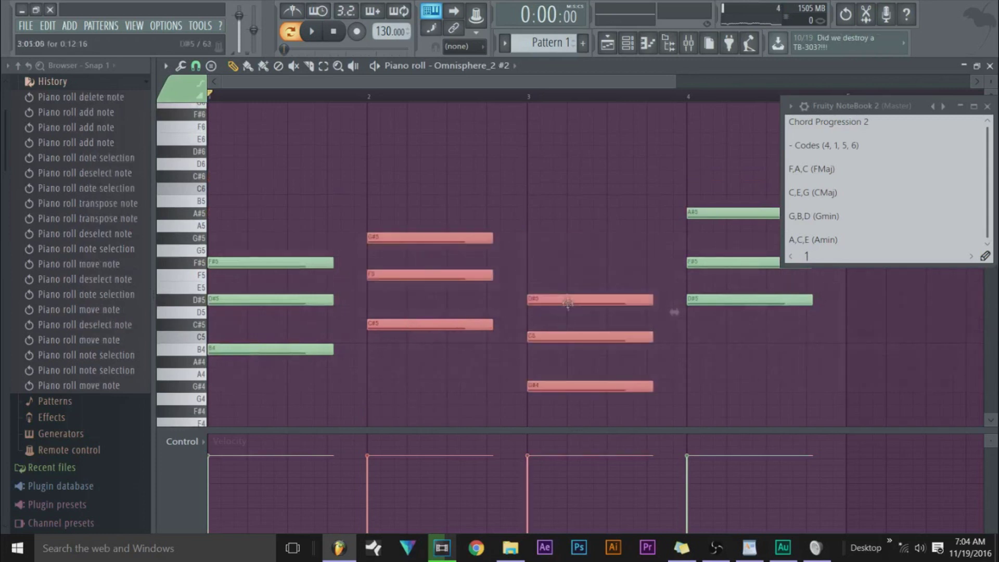
pyautogui.keyDown('ctrl'); pyautogui.click(559, 254); pyautogui.keyUp('ctrl')
pyautogui.moveTo(450, 202); pyautogui.dragTo(467, 371)
pyautogui.moveTo(424, 236); pyautogui.dragTo(427, 168)
pyautogui.click(454, 166)
# - Undo all the transpositions back to the original FMaj, CMaj, Gmin and Amin chords
pyautogui.hotkey('ctrl', 'z')
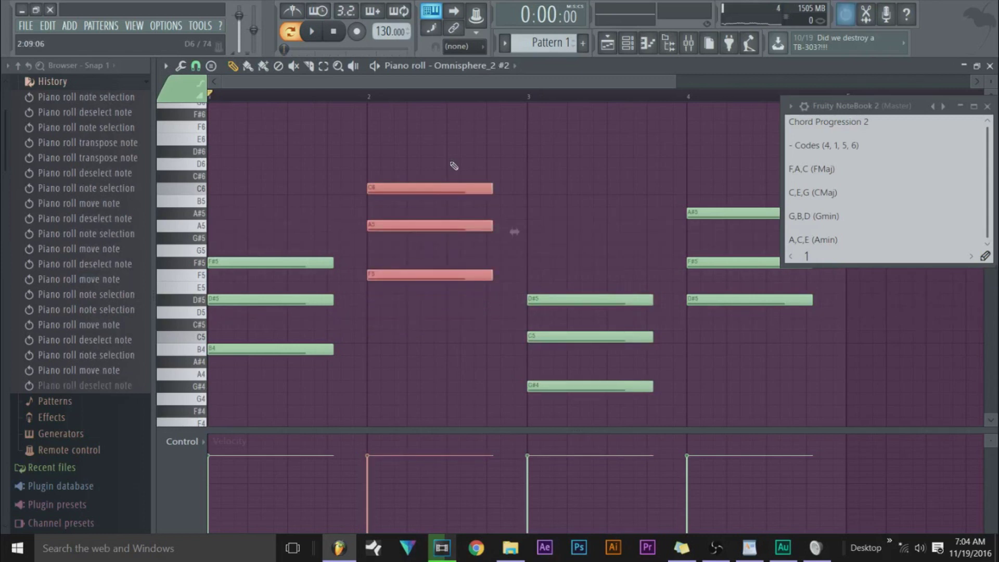
pyautogui.hotkey('ctrl', 'alt', 'z')
pyautogui.hotkey('ctrl', 'alt', 'z')
pyautogui.hotkey('ctrl', 'alt', 'z')
pyautogui.hotkey('ctrl', 'alt', 'z')
pyautogui.hotkey('ctrl', 'alt', 'z')
pyautogui.hotkey('ctrl', 'alt', 'z')
pyautogui.hotkey('ctrl', 'alt', 'z')
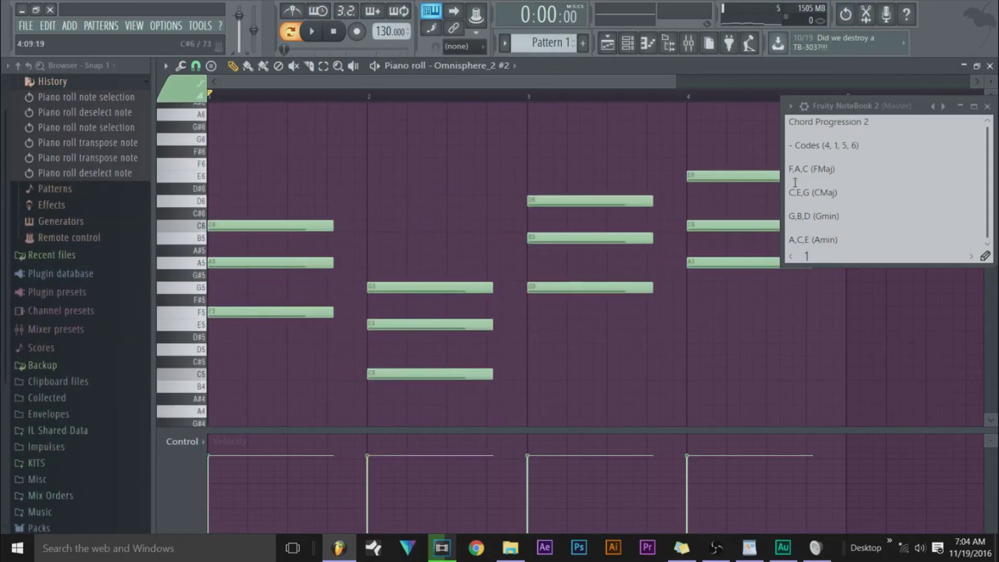
# - Stack the C major scale notes from C5 up to F6 at the start of bar 5
pyautogui.doubleClick(827, 146)
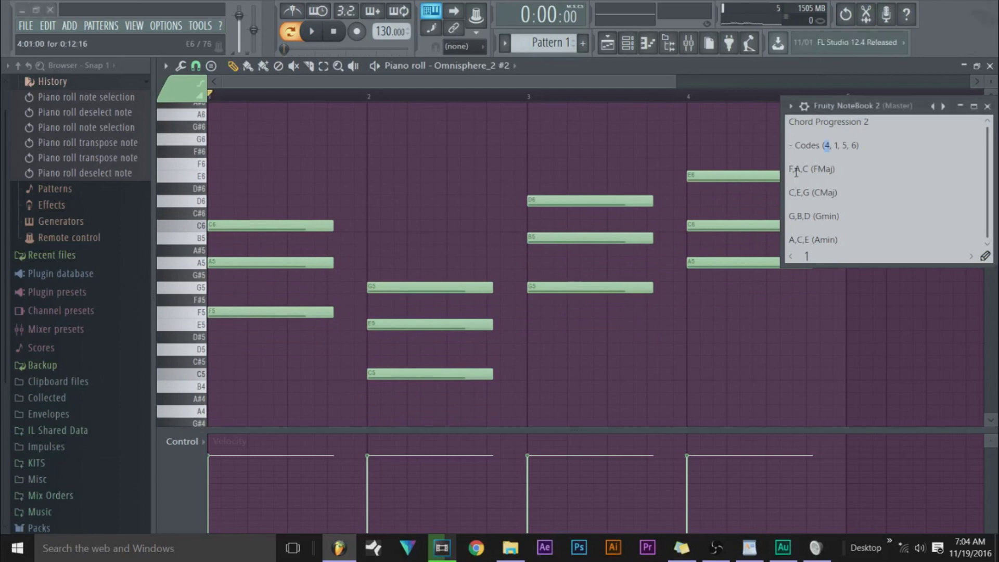
pyautogui.click(202, 348)
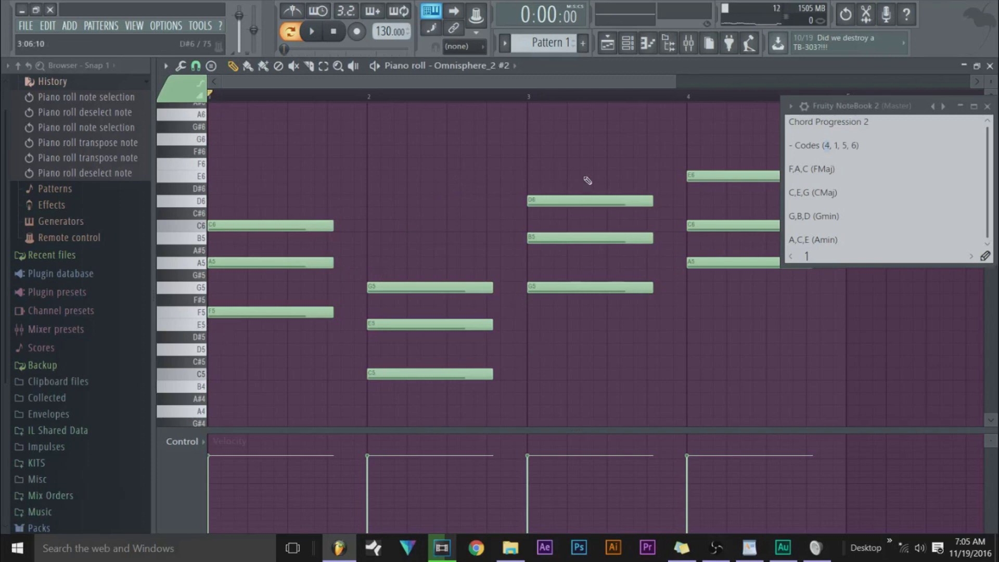
pyautogui.scroll(-2, 587, 180)
pyautogui.click(607, 374)
pyautogui.click(608, 349)
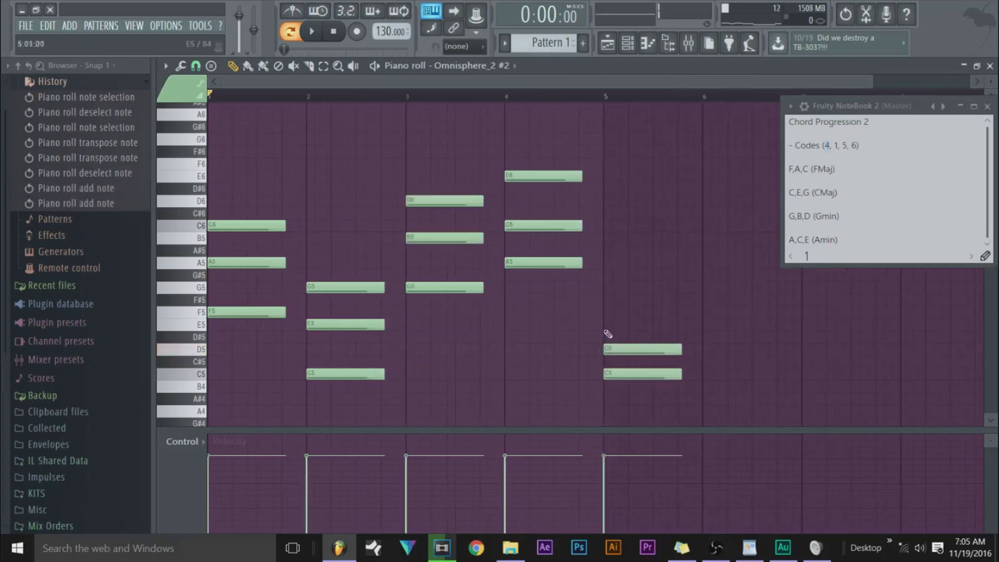
pyautogui.click(607, 324)
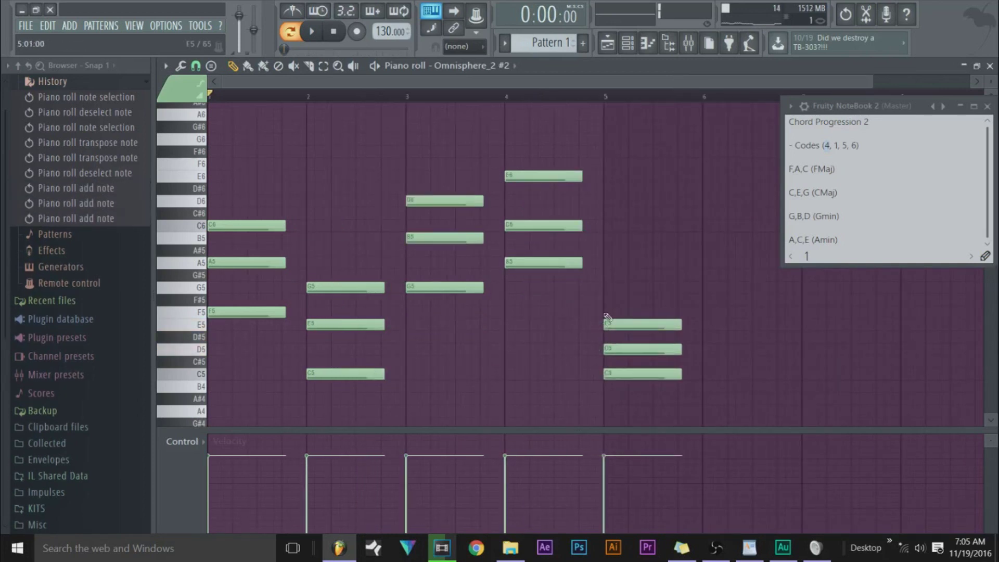
pyautogui.click(607, 311)
pyautogui.click(607, 287)
pyautogui.click(607, 263)
pyautogui.click(605, 238)
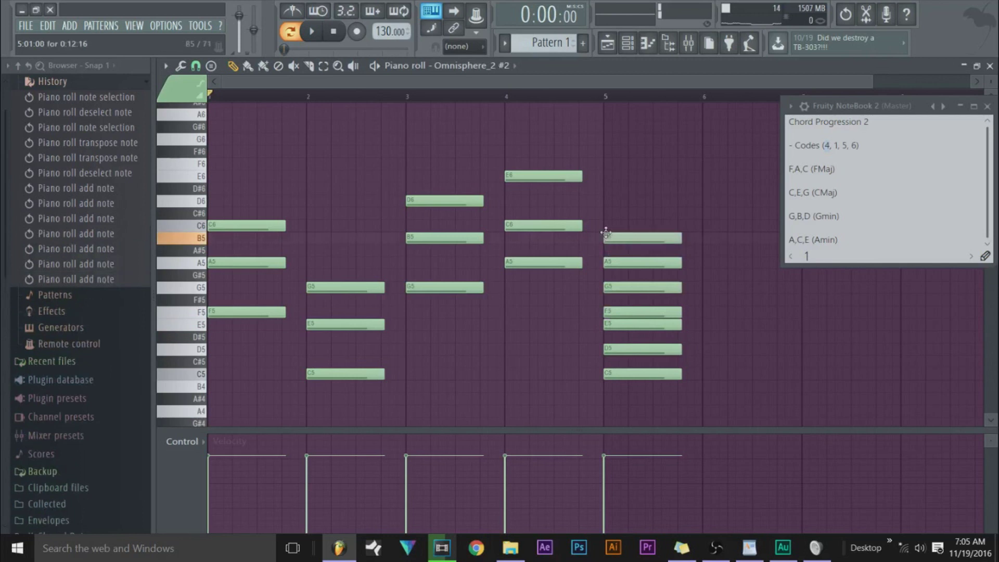
pyautogui.click(602, 225)
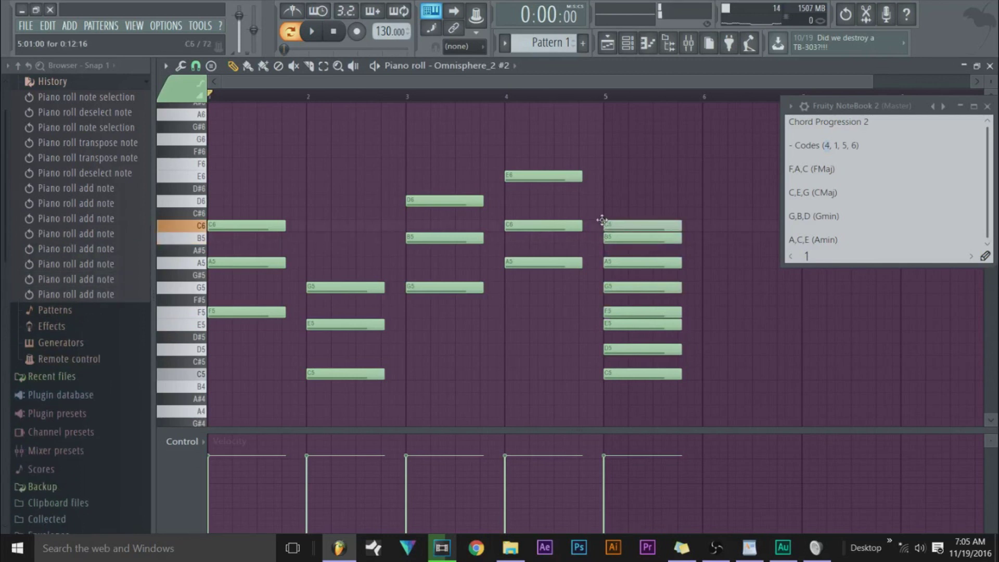
# - Move the scale stack two semitones down to start at bar 2, lengthen its notes to 5:08:16, and delete its A#4 note
pyautogui.moveTo(602, 220); pyautogui.dragTo(682, 384)
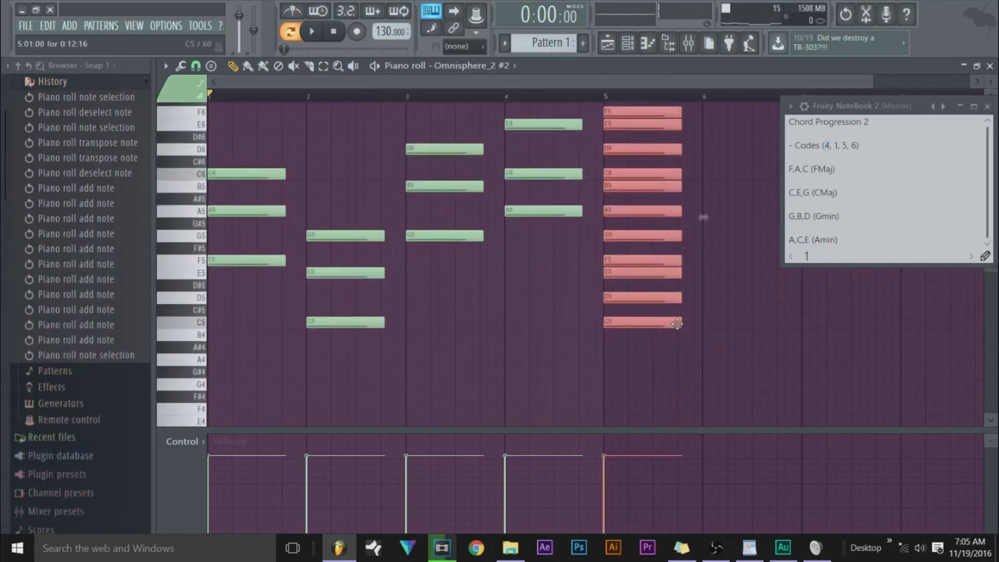
pyautogui.moveTo(623, 372); pyautogui.dragTo(820, 345)
pyautogui.scroll(-2, 821, 345)
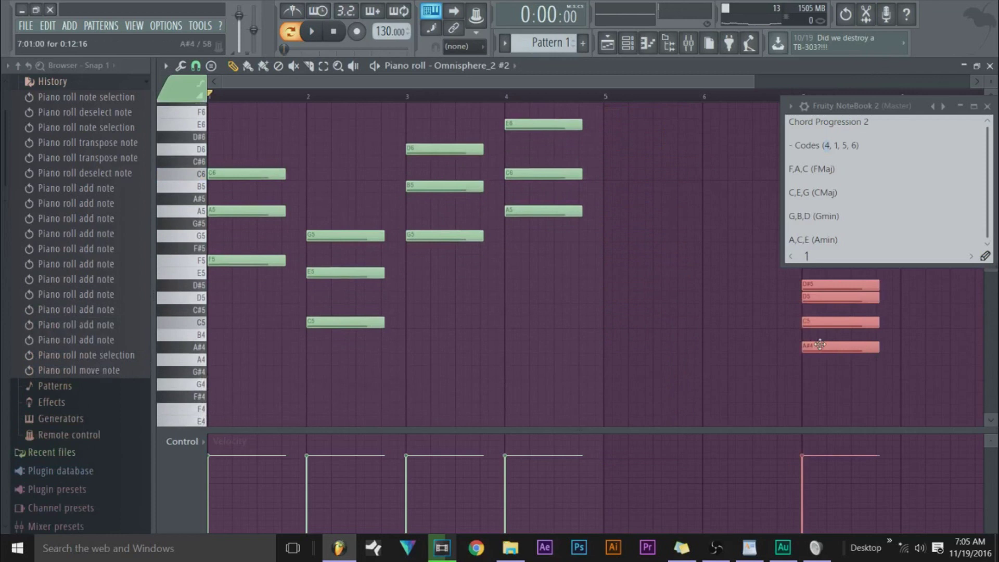
pyautogui.moveTo(821, 345); pyautogui.dragTo(463, 391)
pyautogui.scroll(1, 463, 392)
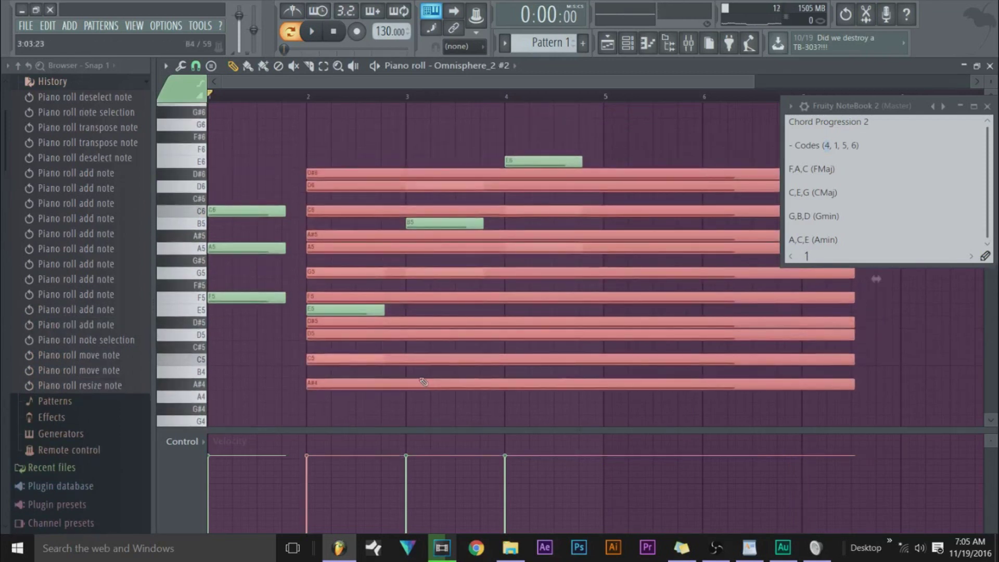
pyautogui.rightClick(318, 384)
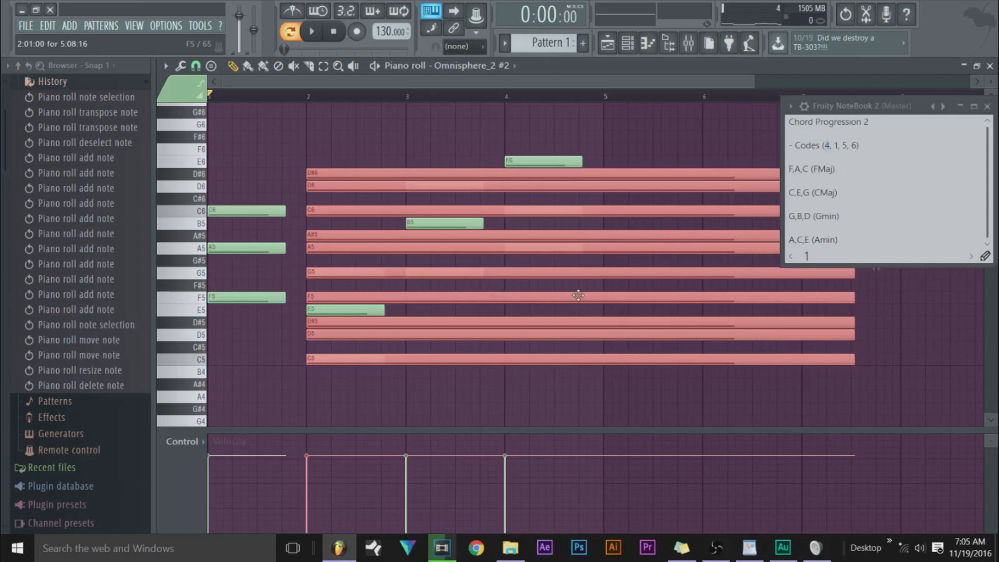
# - Move the scale stack to start at bar 3, and try shifting it together with the F5 and C5 chord roots
pyautogui.moveTo(578, 295); pyautogui.dragTo(677, 295)
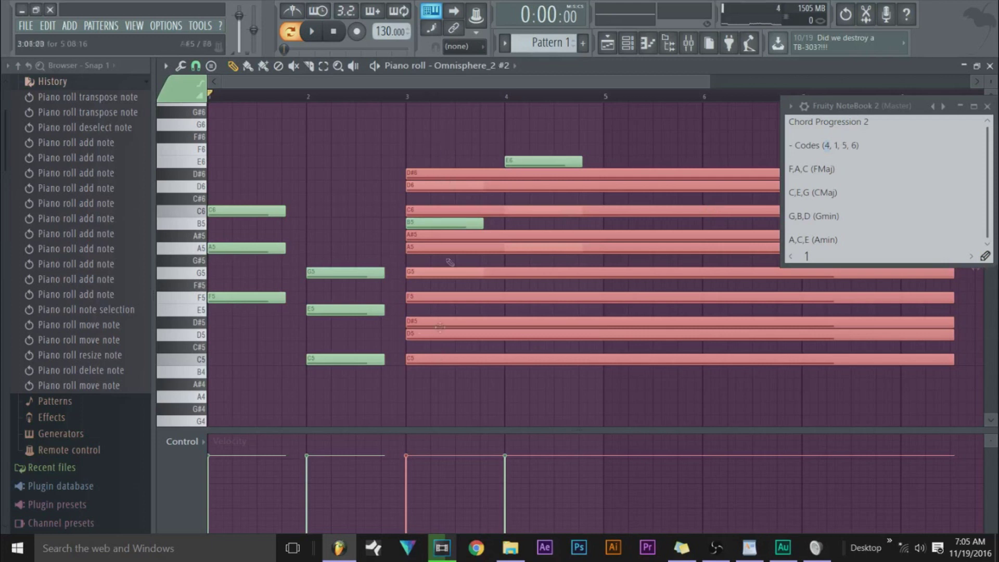
pyautogui.keyDown('ctrl'); pyautogui.click(415, 360); pyautogui.keyUp('ctrl')
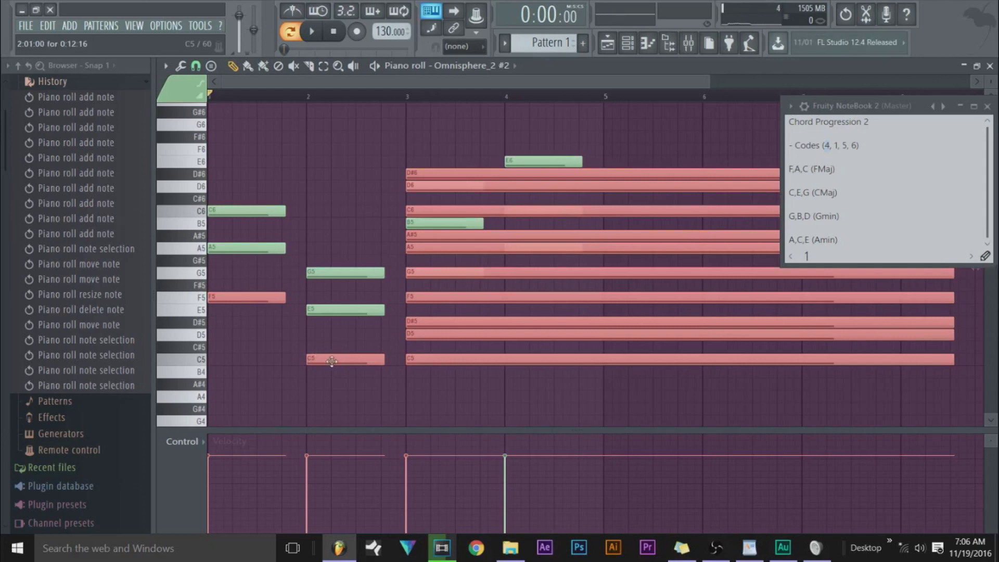
pyautogui.moveTo(427, 360); pyautogui.dragTo(435, 359)
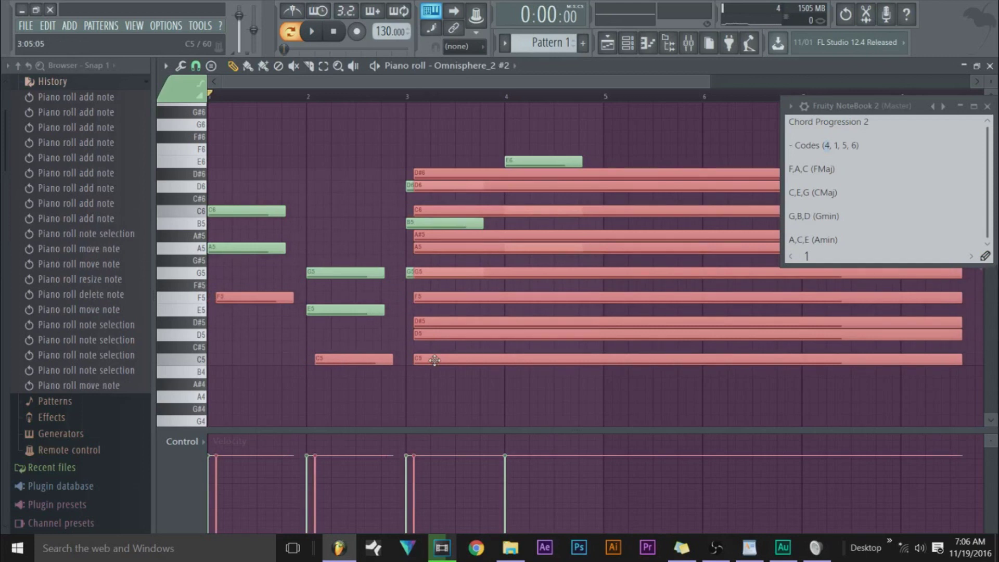
pyautogui.hotkey('ctrl', 'z')
pyautogui.hotkey('ctrl', 'z')
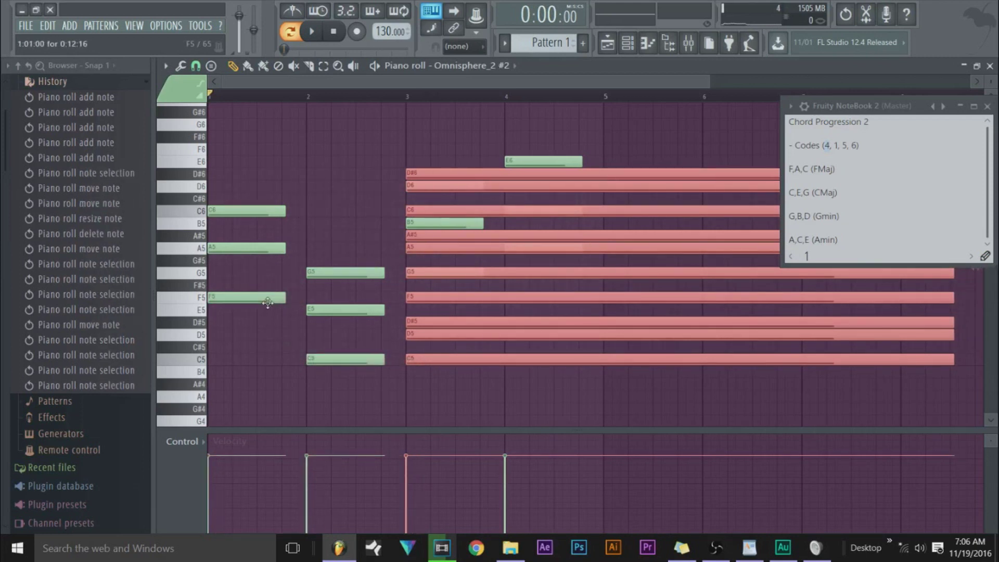
# - Move the scale stack on to bar 4, quantize its start, and shift it past the end of the bar 4 chord
pyautogui.moveTo(461, 360); pyautogui.dragTo(544, 360)
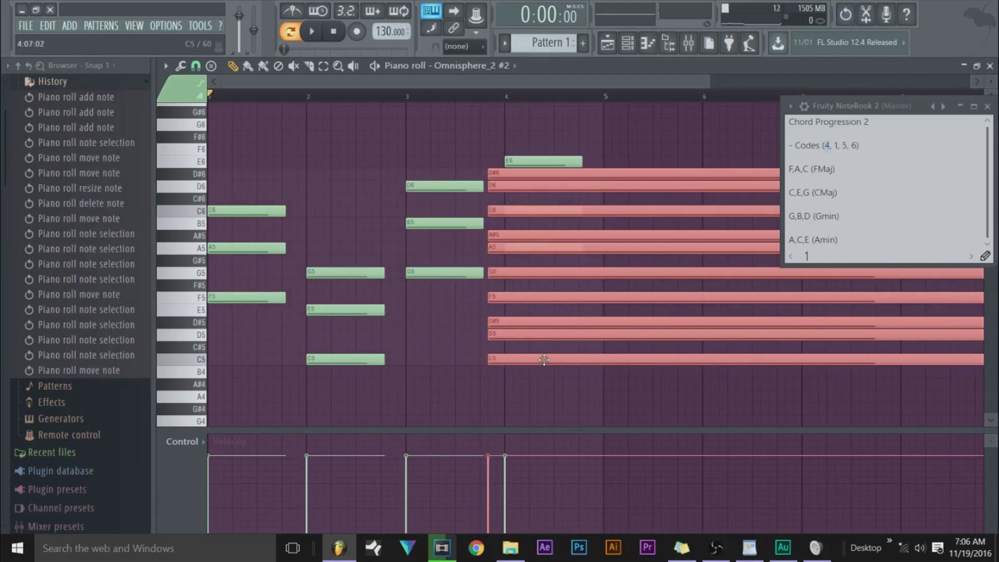
pyautogui.hotkey('ctrl', 'q')
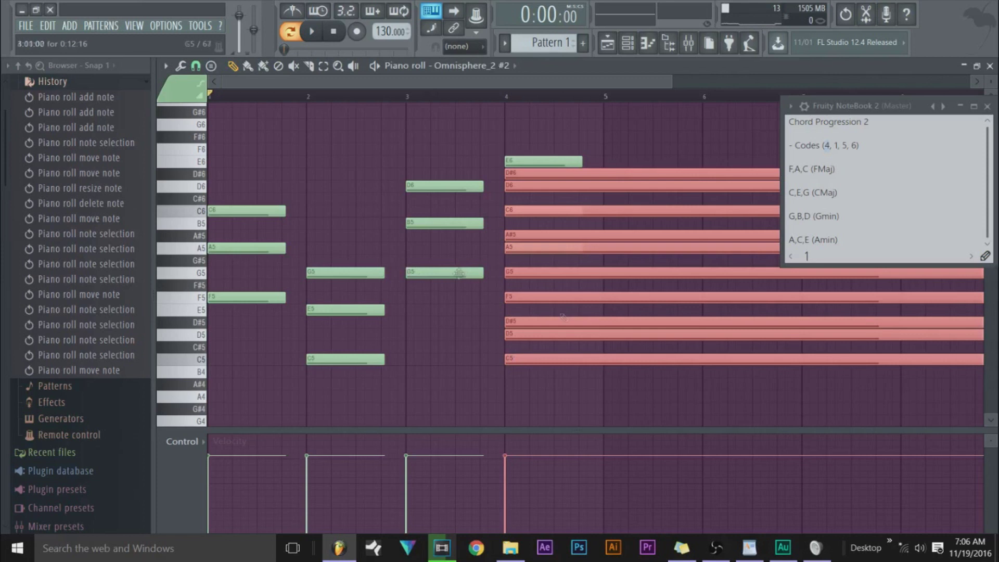
pyautogui.click(528, 350)
pyautogui.click(570, 347)
pyautogui.rightClick(595, 353)
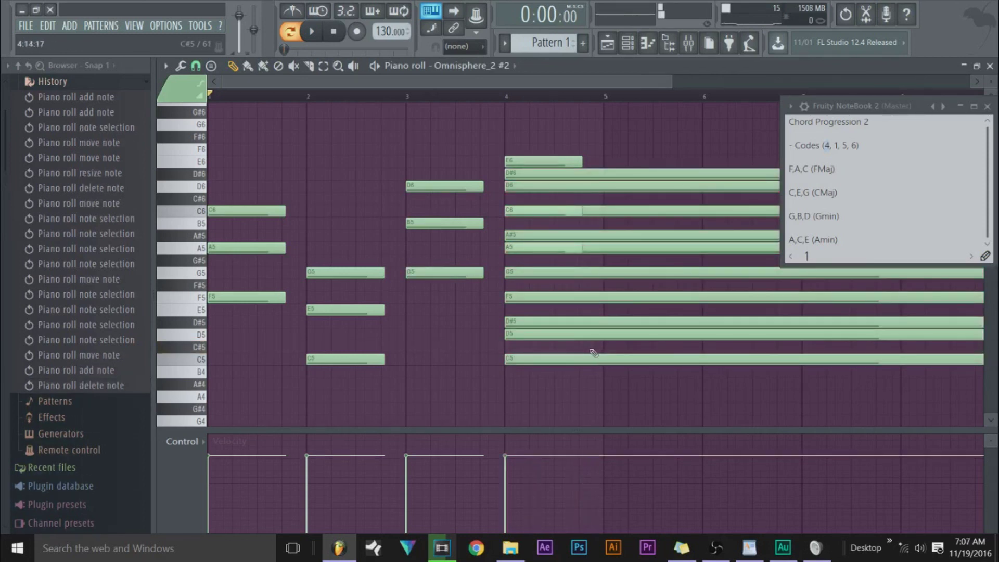
pyautogui.hotkey('ctrl', 'alt', 'z')
pyautogui.hotkey('ctrl', 'alt', 'z')
pyautogui.moveTo(508, 359); pyautogui.dragTo(589, 359)
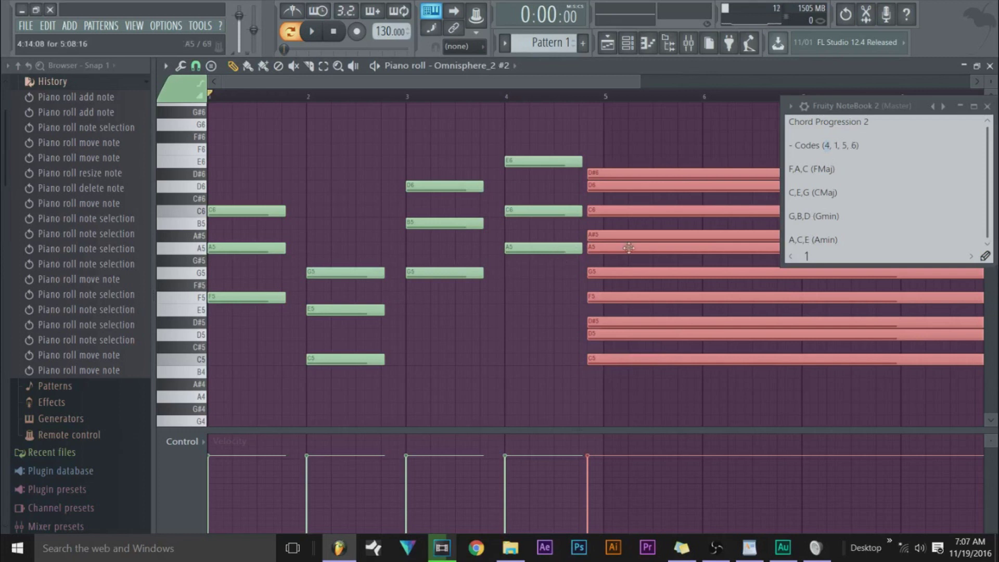
# - Select the chord root notes A5, G5, C5 and F5, and delete the scale stack after the last chord
pyautogui.keyDown('ctrl'); pyautogui.click(534, 250); pyautogui.keyUp('ctrl')
pyautogui.keyDown('ctrl'); pyautogui.click(445, 273); pyautogui.keyUp('ctrl')
pyautogui.keyDown('ctrl'); pyautogui.click(346, 359); pyautogui.keyUp('ctrl')
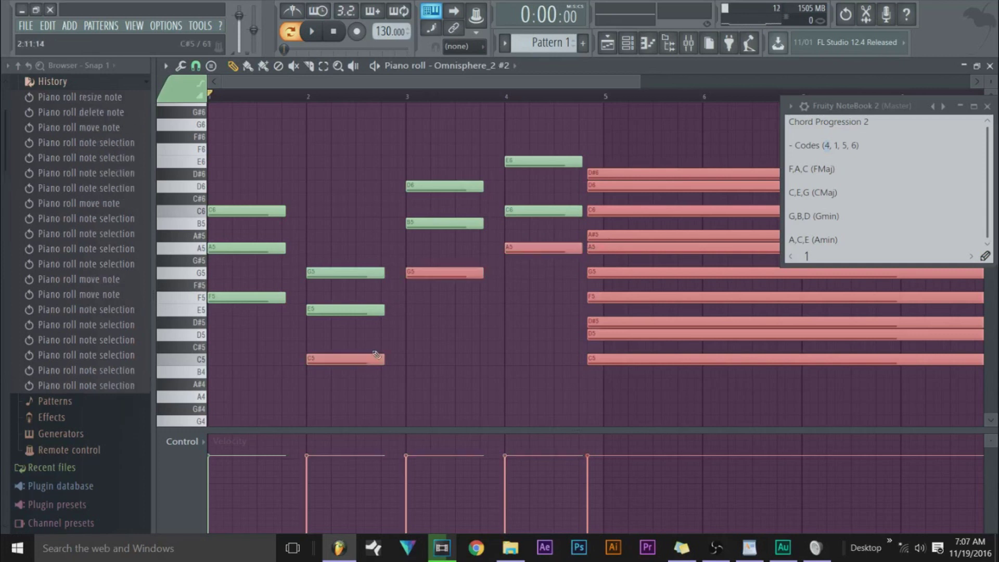
pyautogui.keyDown('ctrl'); pyautogui.click(250, 297); pyautogui.keyUp('ctrl')
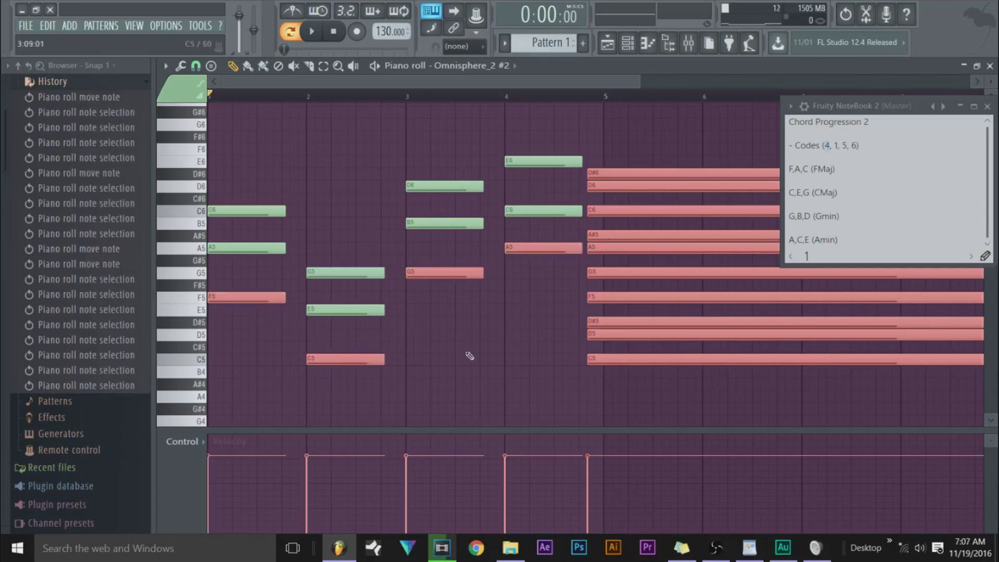
pyautogui.moveTo(537, 237); pyautogui.dragTo(431, 329)
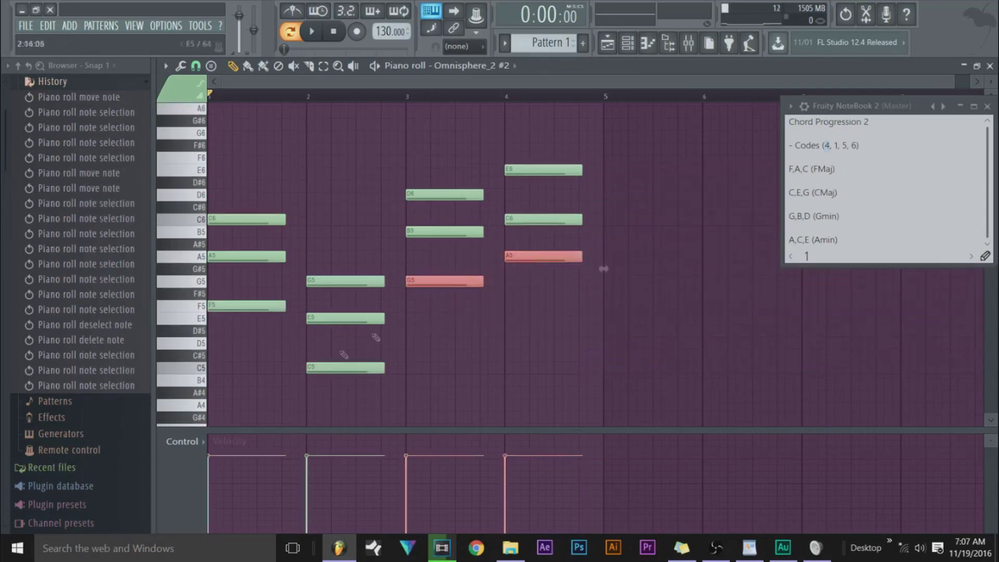
# - Add the C5 and F5 root notes to the selection, and clear the note selection again
pyautogui.keyDown('ctrl'); pyautogui.keyDown('shift'); pyautogui.click(333, 366); pyautogui.keyUp('shift'); pyautogui.keyUp('ctrl')
pyautogui.keyDown('ctrl'); pyautogui.keyDown('shift'); pyautogui.click(252, 307); pyautogui.keyUp('shift'); pyautogui.keyUp('ctrl')
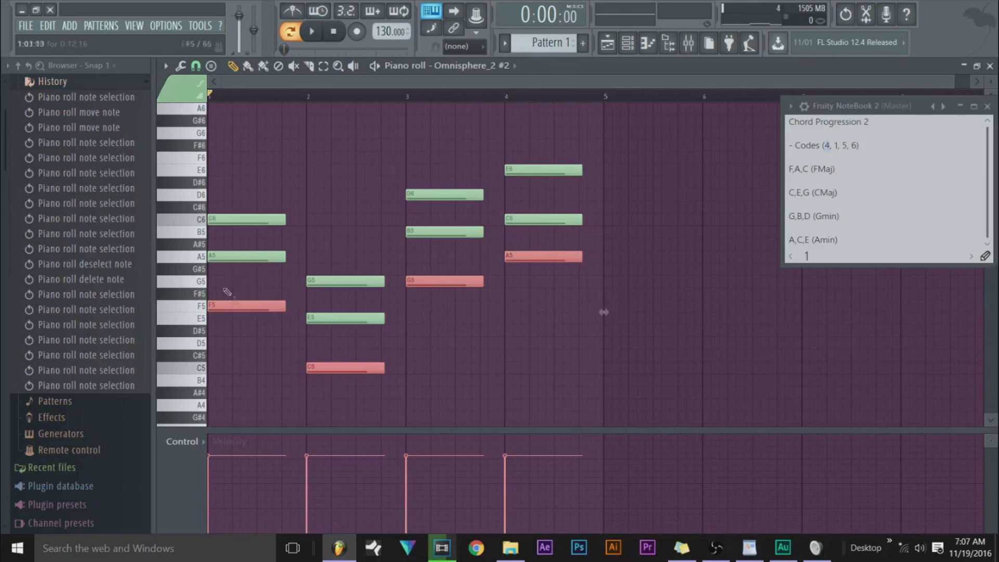
pyautogui.click(231, 361)
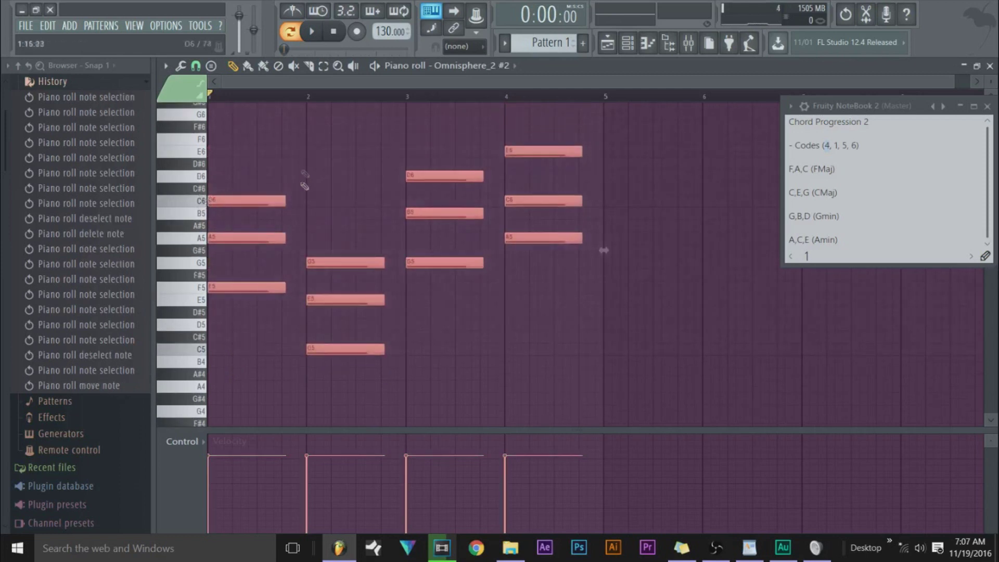
pyautogui.click(304, 195)
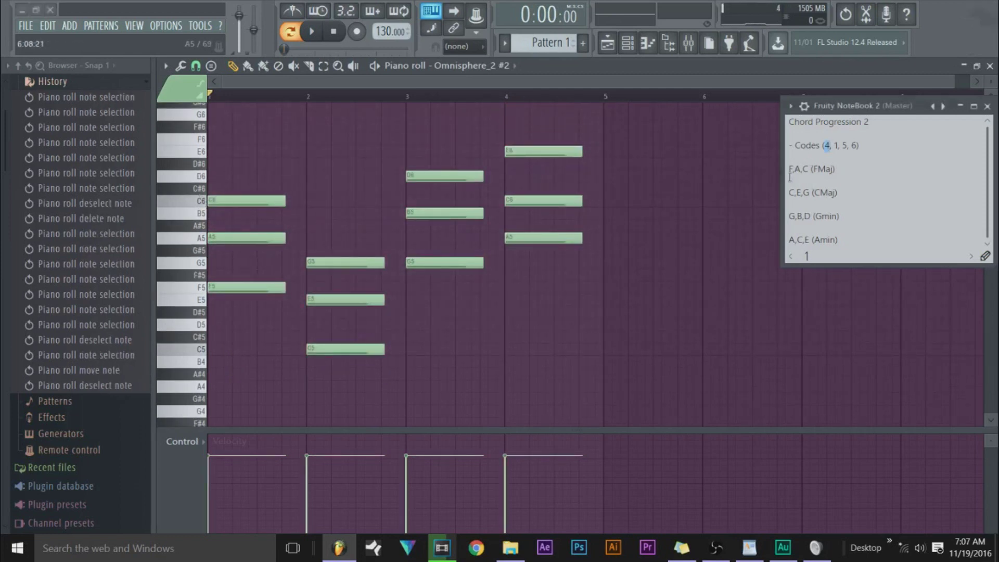
# - Highlight the four chord lines from F,A,C (FMaj) to A,C,E (Amin) in the notebook
pyautogui.moveTo(789, 169); pyautogui.dragTo(841, 217)
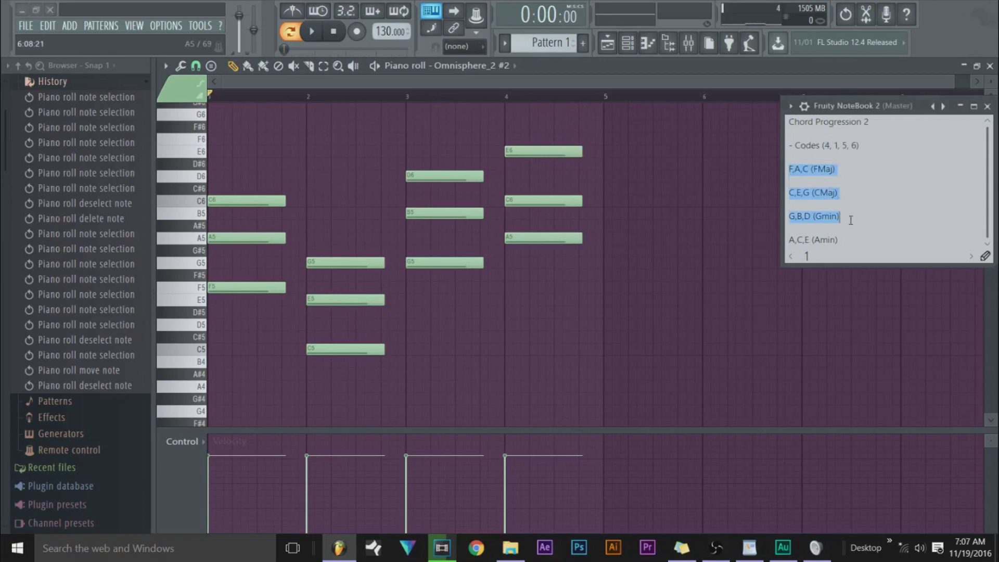
pyautogui.hotkey('shift', 'Down')
pyautogui.hotkey('shift', 'Down')
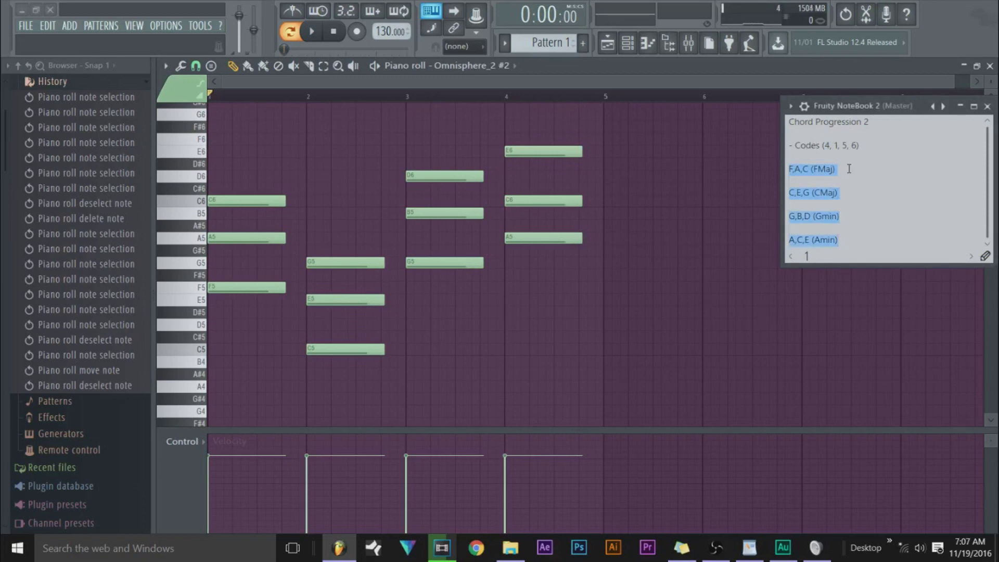